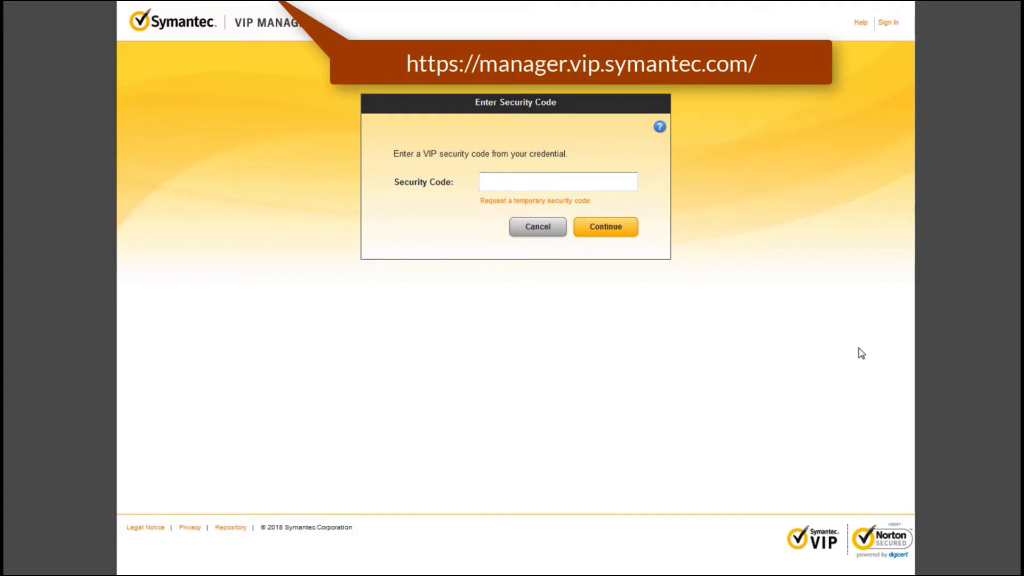
# - Paste the security code into the sign-in prompt and submit it
pyautogui.rightClick(532, 187)
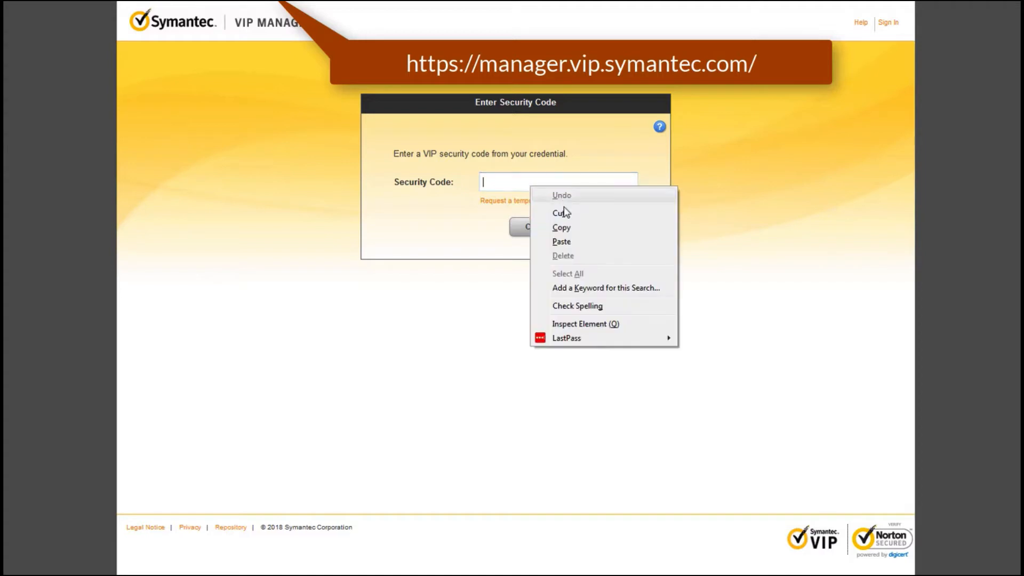
pyautogui.click(562, 241)
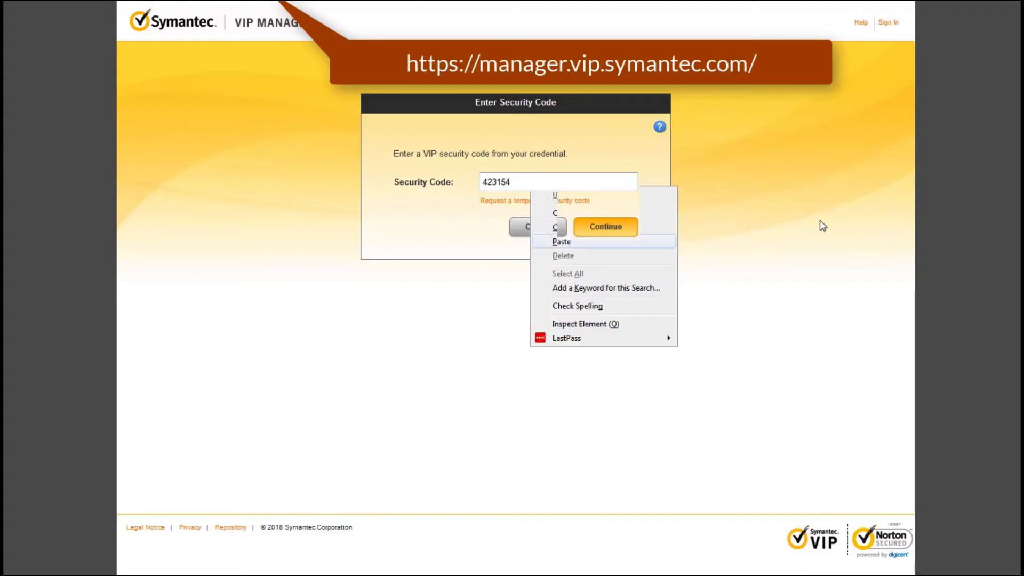
pyautogui.press('Return')
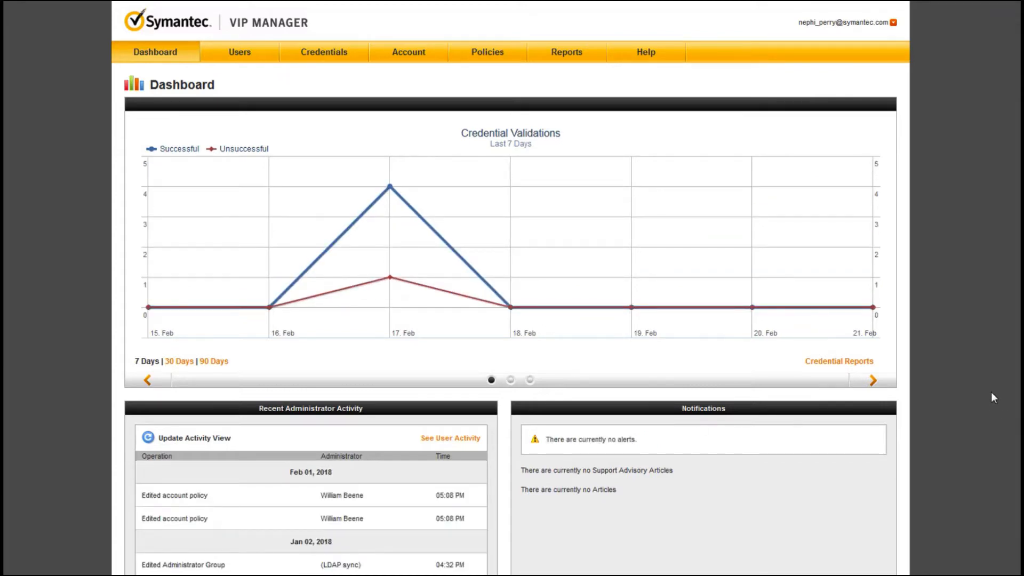
# - Open the user management page and look through the available filters for user state, credentials, validation dates and groups
pyautogui.click(233, 57)
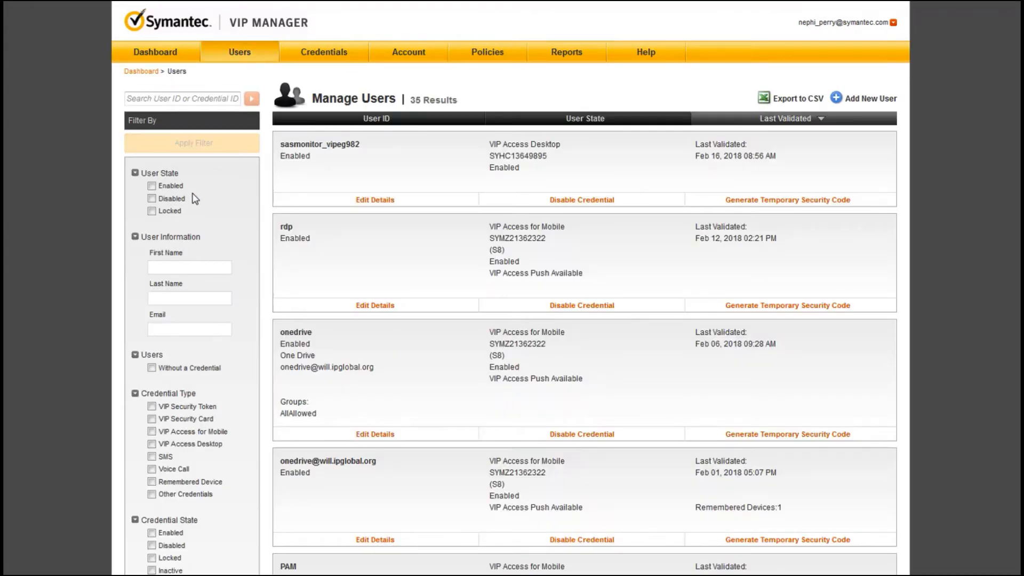
pyautogui.scroll(-3, 195, 198)
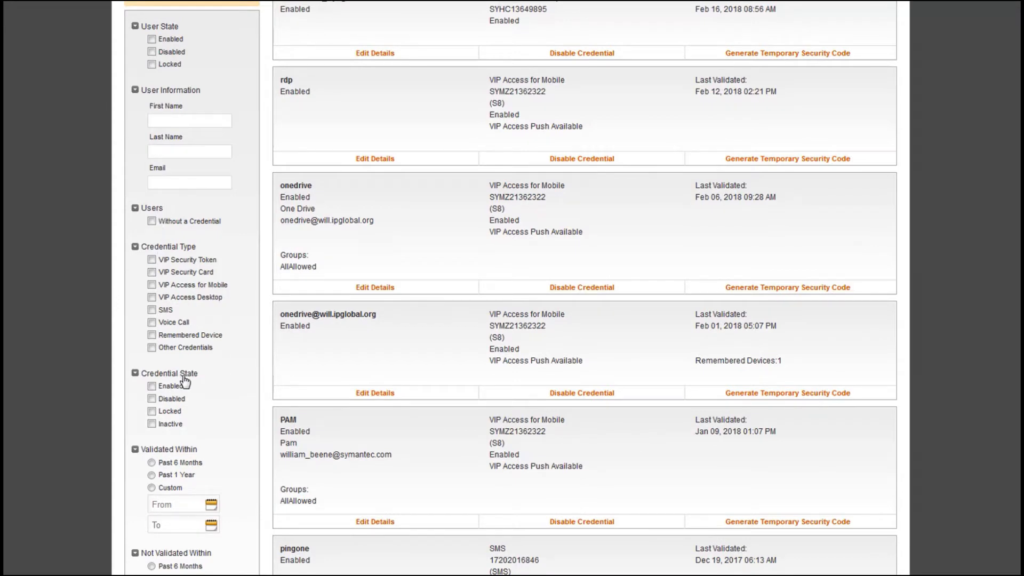
pyautogui.scroll(-2, 180, 457)
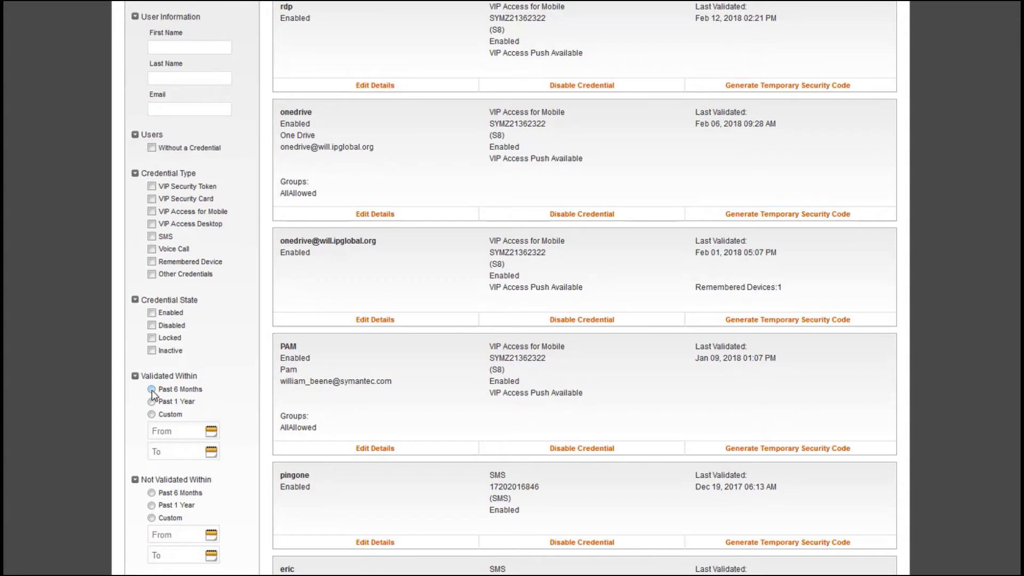
pyautogui.scroll(-3, 153, 426)
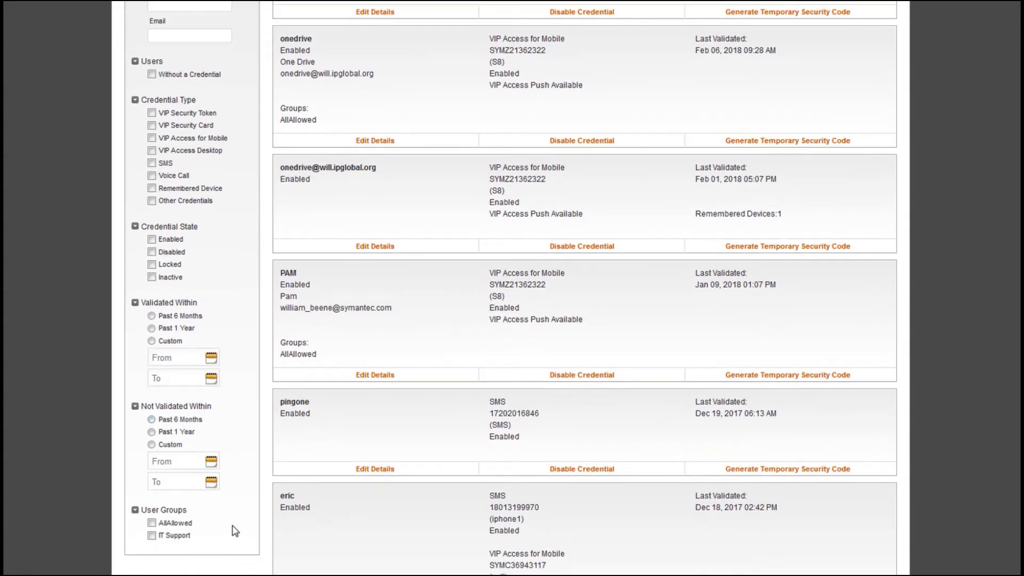
pyautogui.scroll(8, 234, 531)
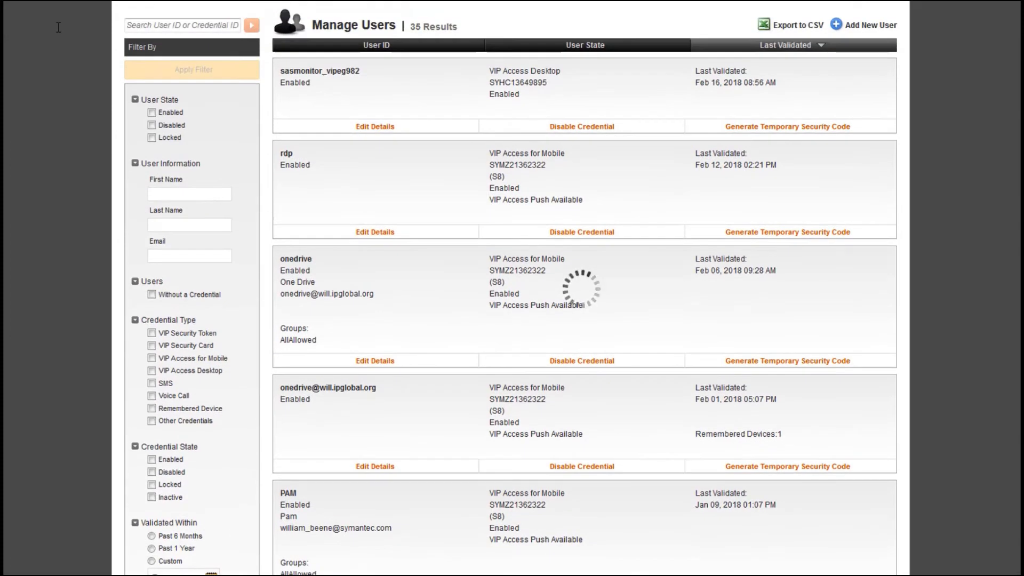
# - Search the users for "sa", choose the first suggested user ID and open that user's details
pyautogui.click(159, 25)
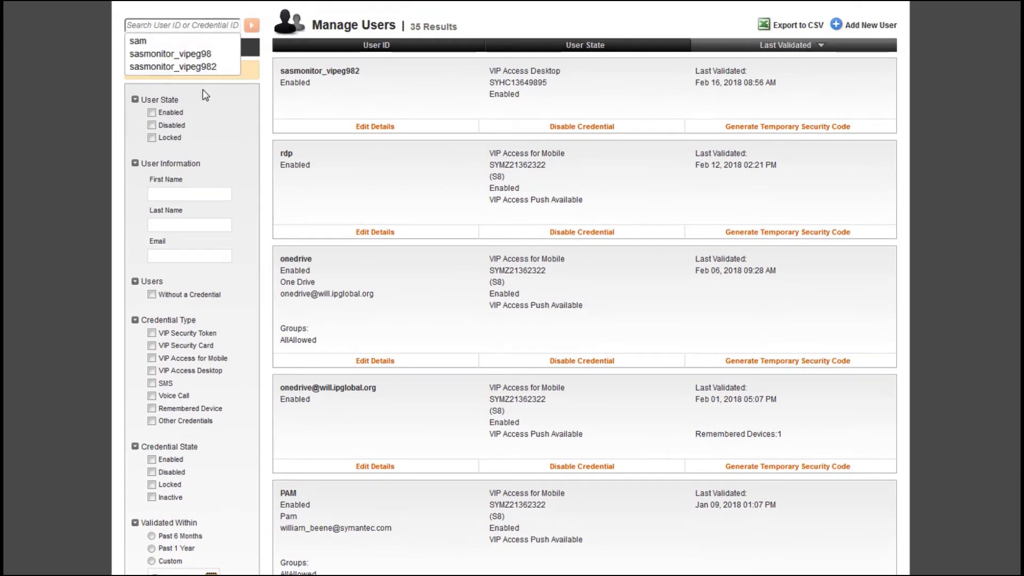
pyautogui.write('sa')
pyautogui.moveTo(138, 25); pyautogui.dragTo(47, 28)
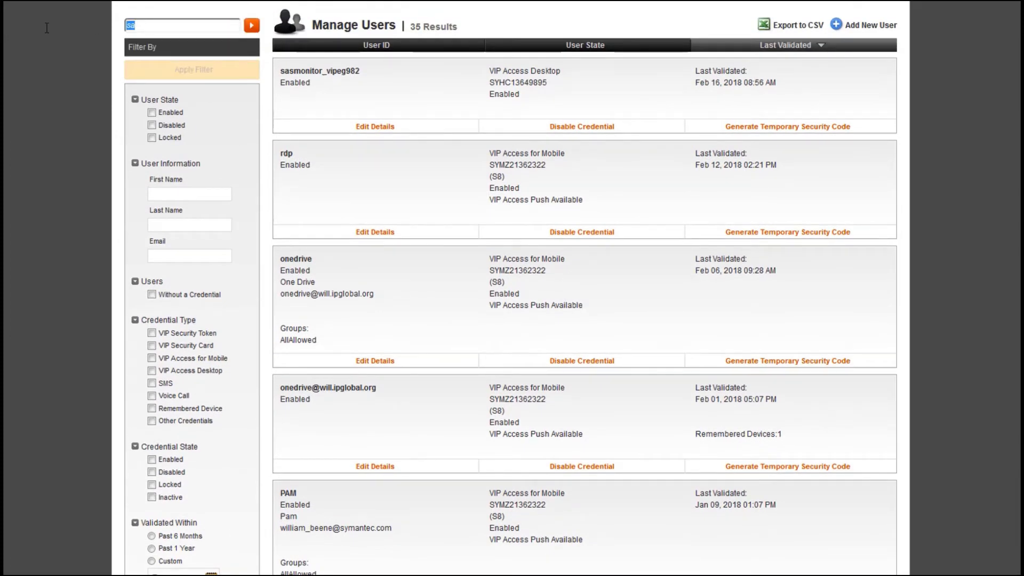
pyautogui.write('sa')
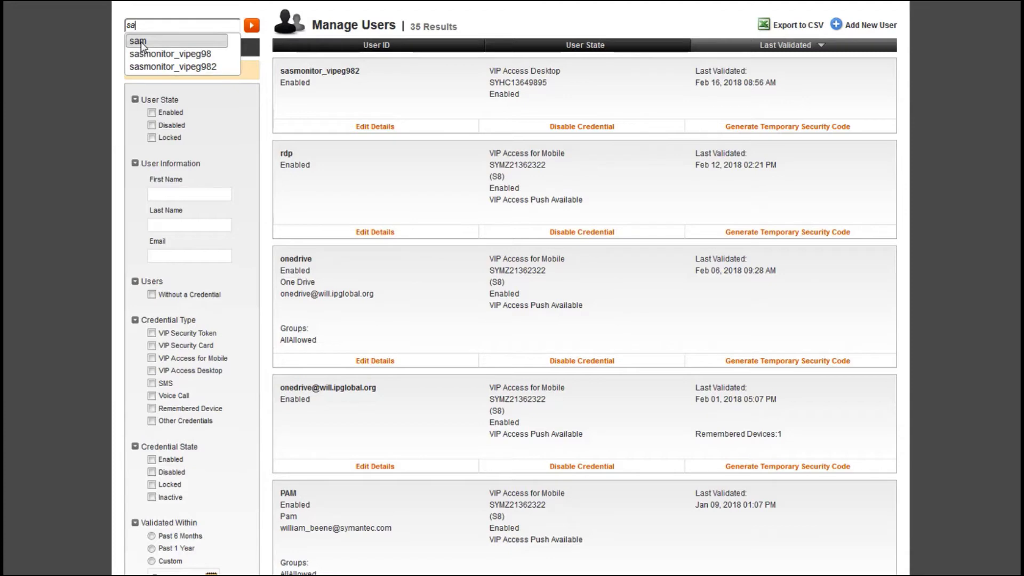
pyautogui.click(141, 43)
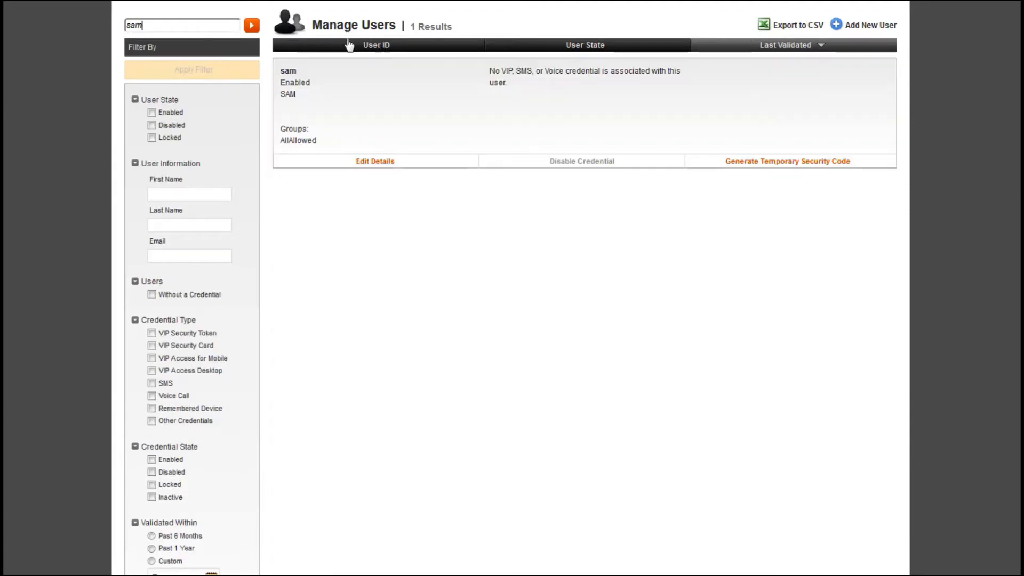
pyautogui.click(148, 28)
pyautogui.click(382, 163)
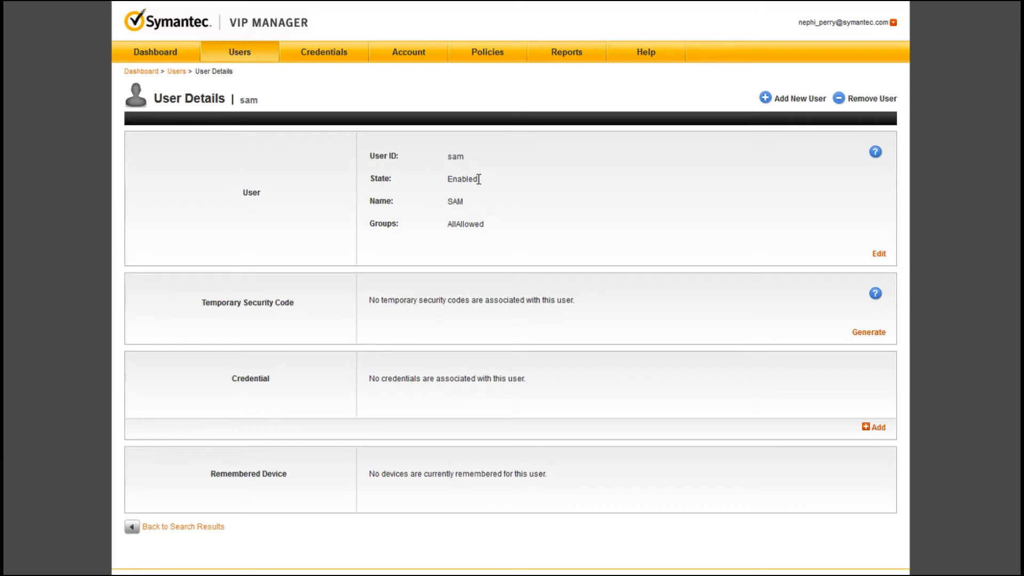
# - Examine the user's state and group membership on the details page
pyautogui.moveTo(479, 180); pyautogui.dragTo(367, 172)
pyautogui.moveTo(478, 180); pyautogui.dragTo(372, 182)
pyautogui.click(435, 183)
pyautogui.moveTo(371, 185); pyautogui.dragTo(489, 188)
pyautogui.click(552, 219)
# - Return to the search results, open the details of sasmonitor_vipeg982, and examine the user state and the credential's ID, type and state
pyautogui.click(163, 528)
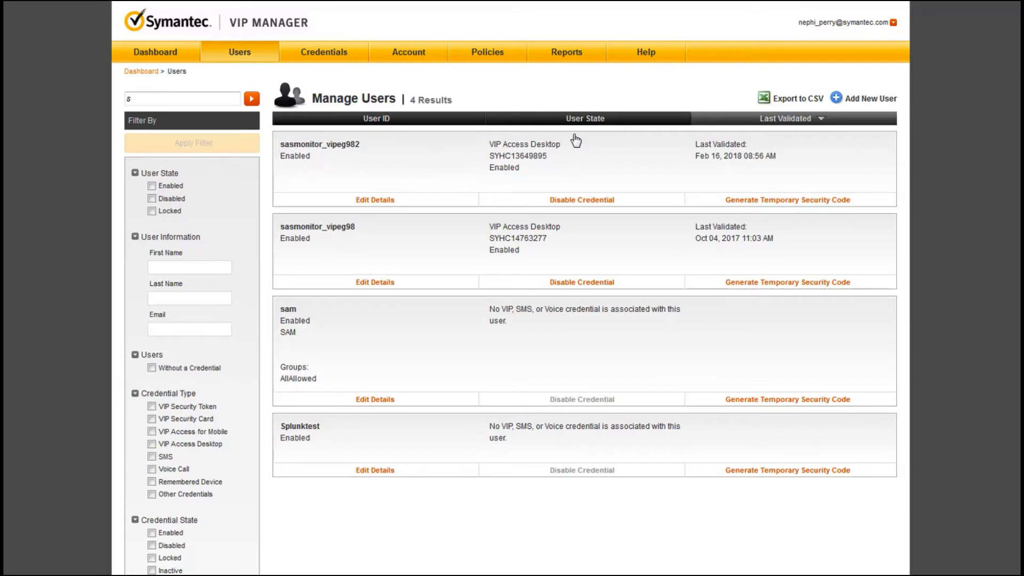
pyautogui.click(375, 200)
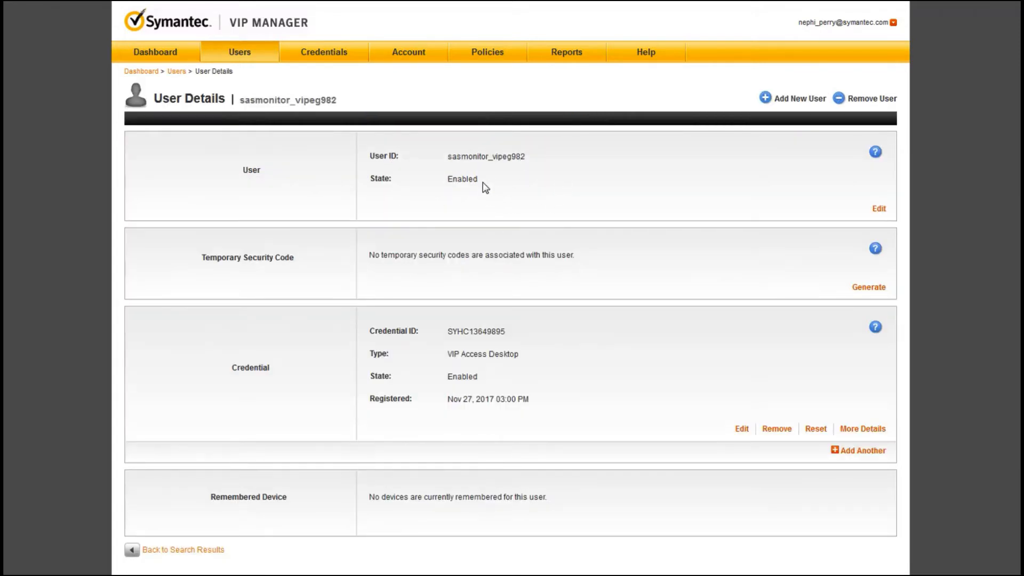
pyautogui.moveTo(478, 179); pyautogui.dragTo(370, 179)
pyautogui.scroll(-1, 482, 184)
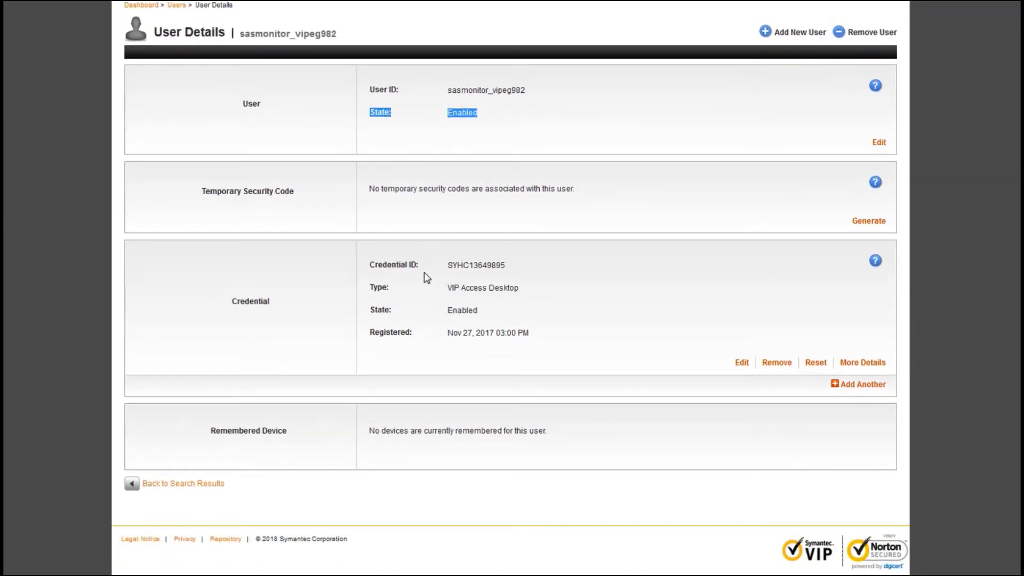
pyautogui.click(489, 266)
pyautogui.doubleClick(489, 267)
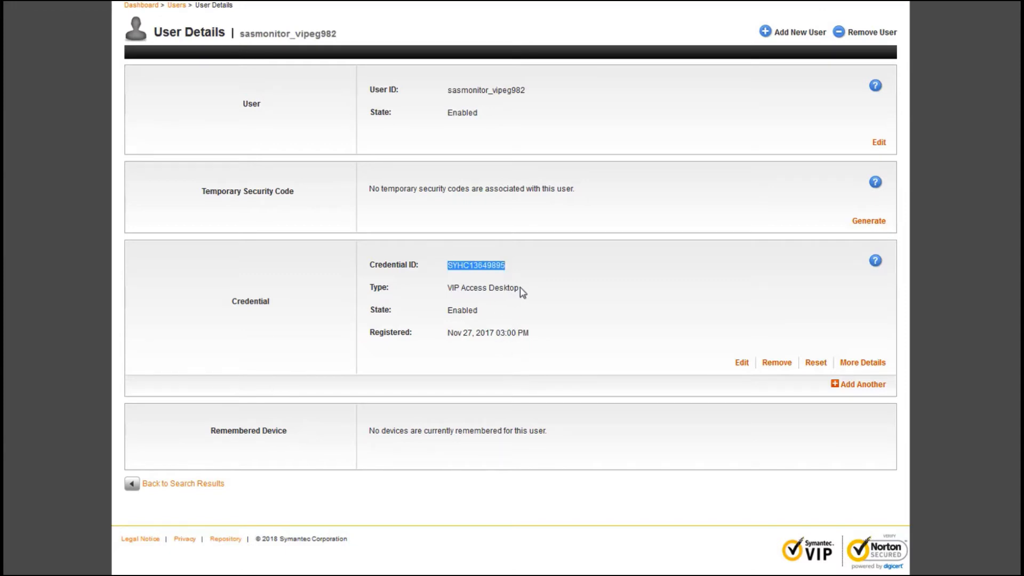
pyautogui.moveTo(521, 290); pyautogui.dragTo(437, 286)
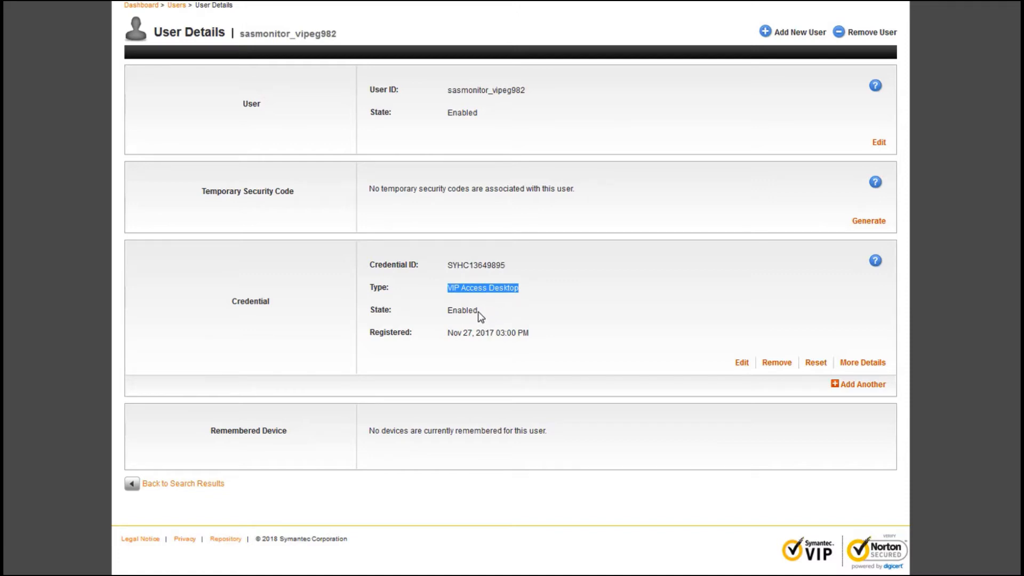
pyautogui.moveTo(480, 313); pyautogui.dragTo(446, 311)
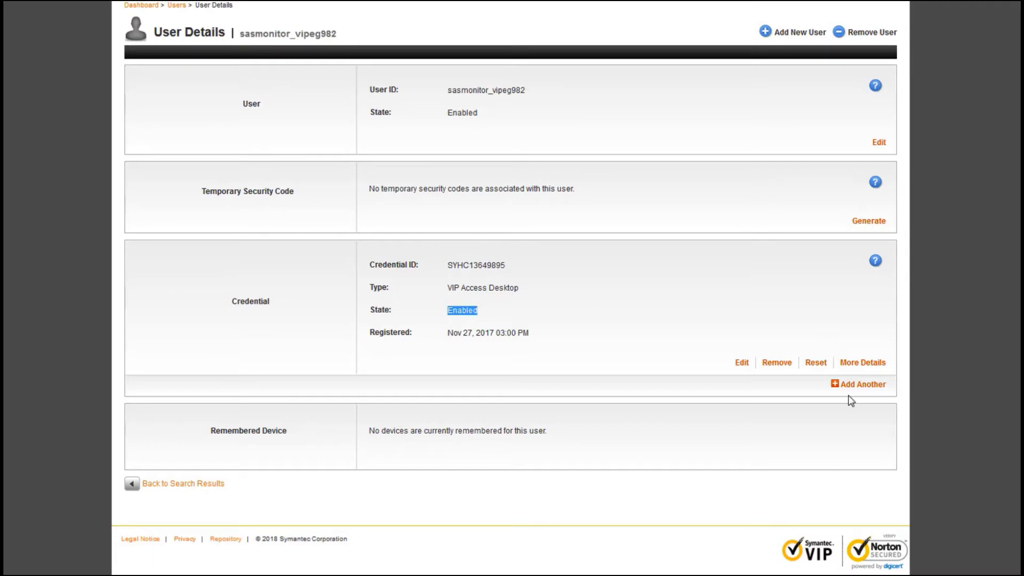
# - Open the VIP Access Desktop credential for editing, check its available states, and save it as it is
pyautogui.click(742, 363)
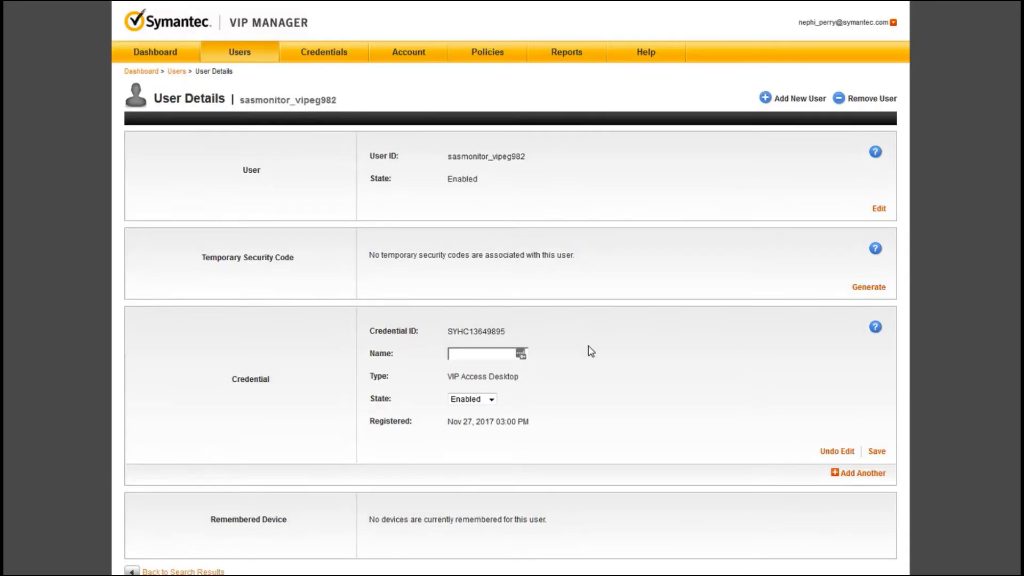
pyautogui.click(491, 401)
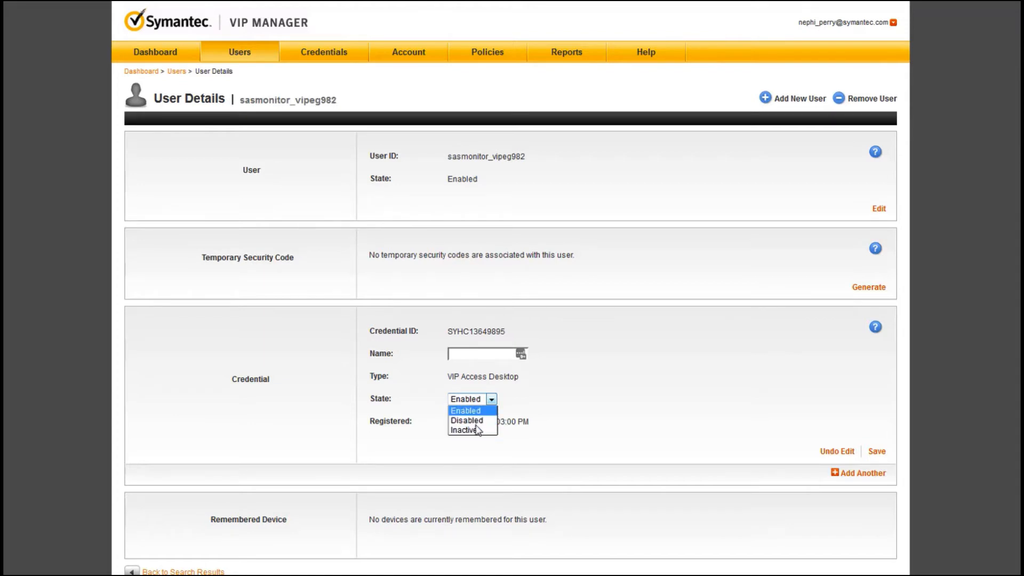
pyautogui.click(536, 447)
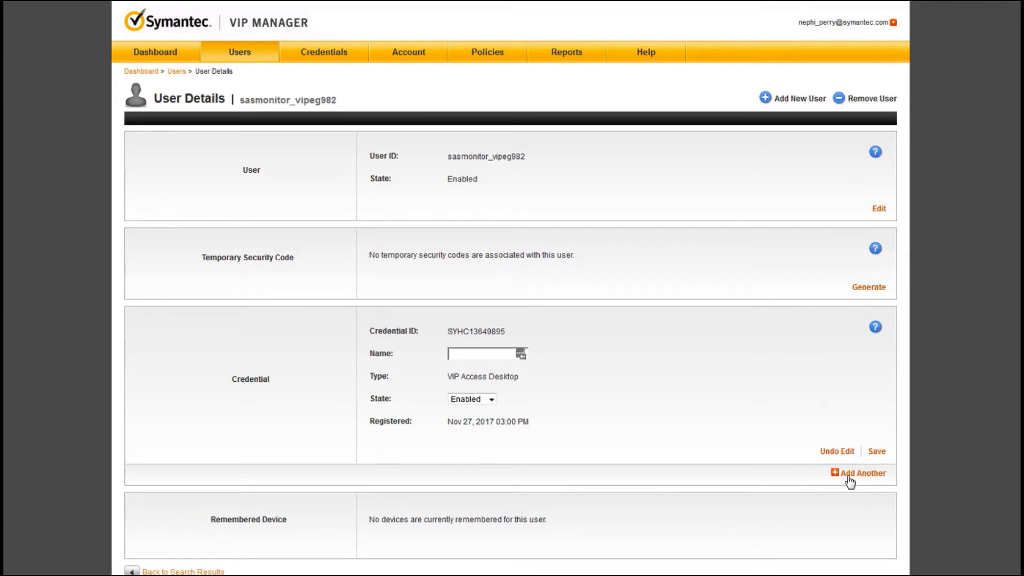
pyautogui.click(877, 474)
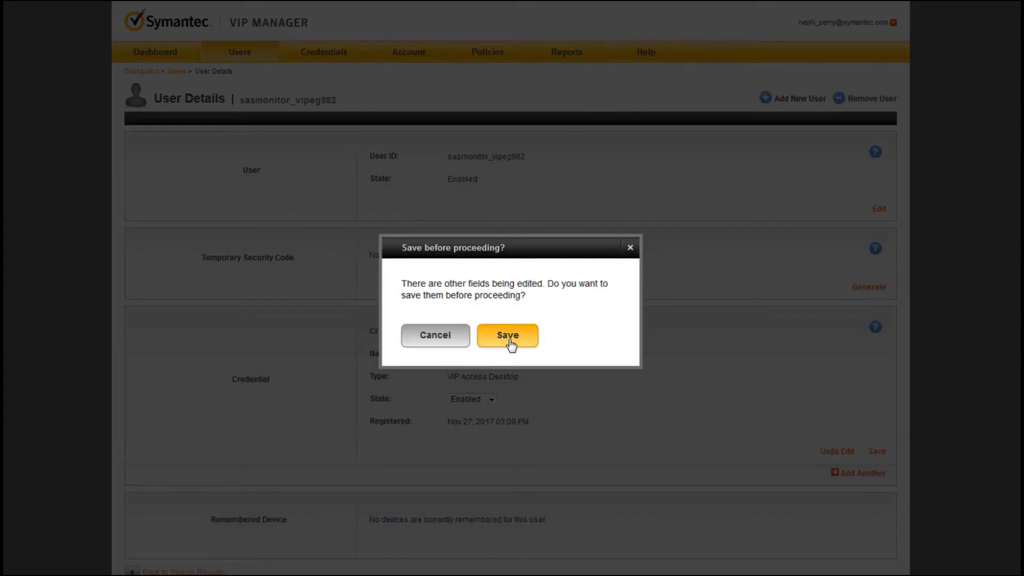
pyautogui.click(509, 341)
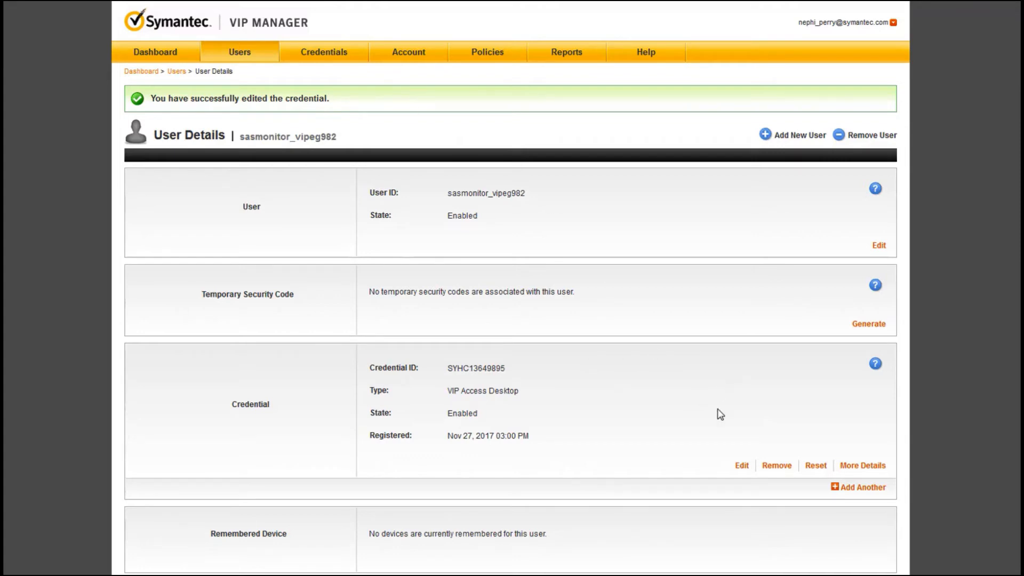
# - Begin adding another credential to the user, with type VIP Credential, and enter its credential ID
pyautogui.click(864, 487)
pyautogui.scroll(-3, 621, 525)
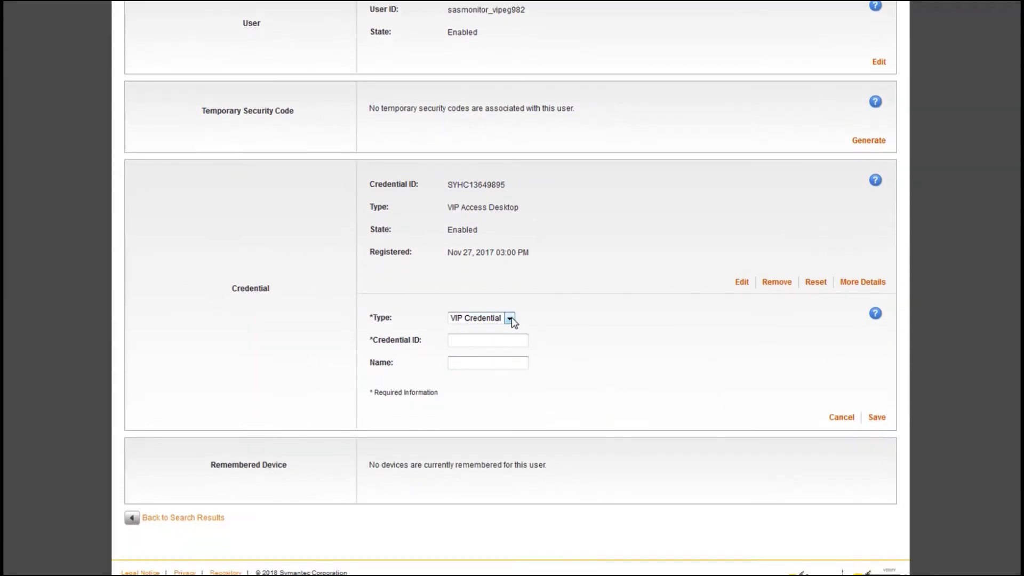
pyautogui.click(510, 464)
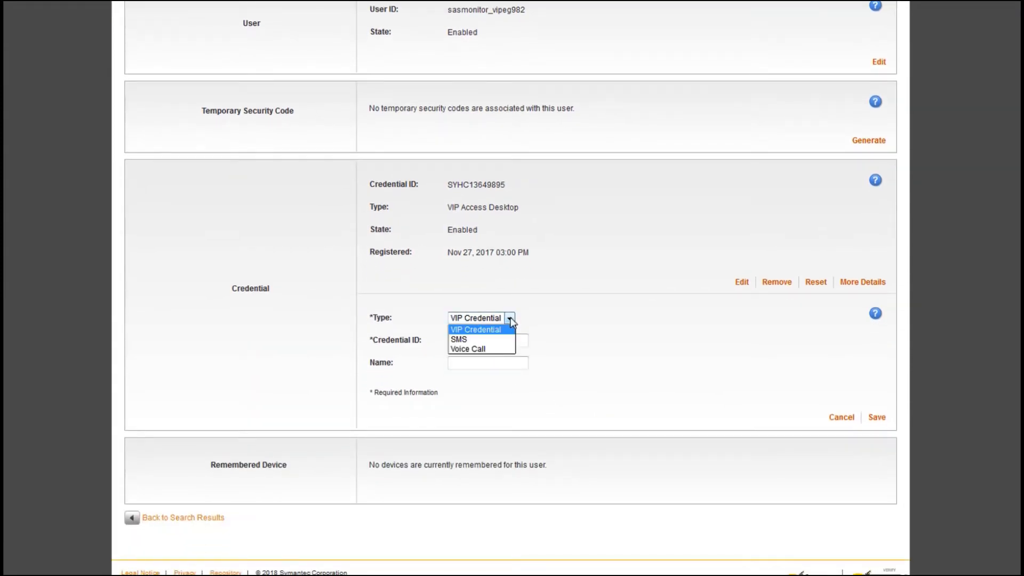
pyautogui.click(496, 329)
pyautogui.click(495, 342)
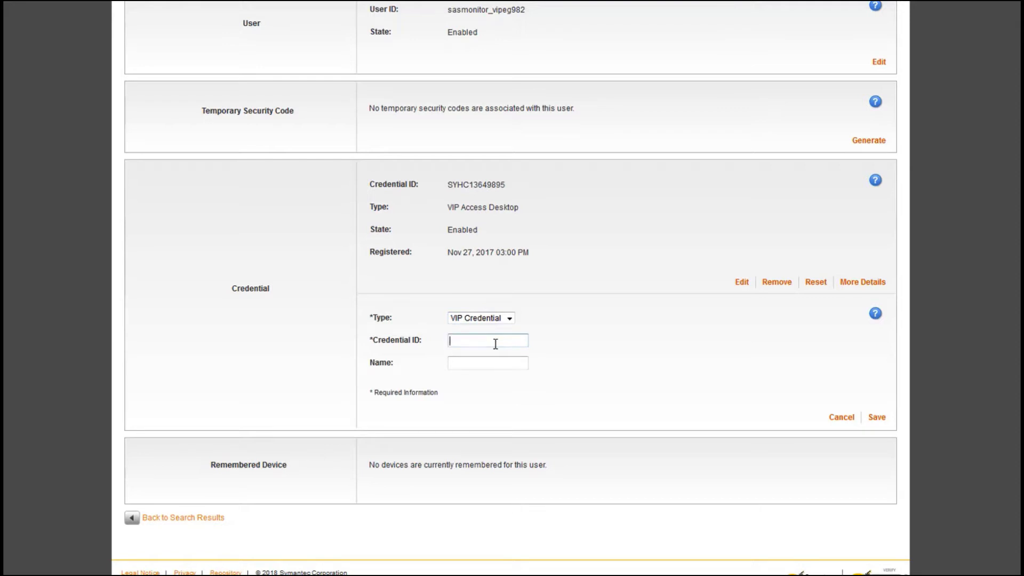
pyautogui.write('symc11999866')
# - Name the new credential "test ios credential" and save it
pyautogui.click(479, 364)
pyautogui.write('test')
pyautogui.write('ios credential')
pyautogui.click(877, 421)
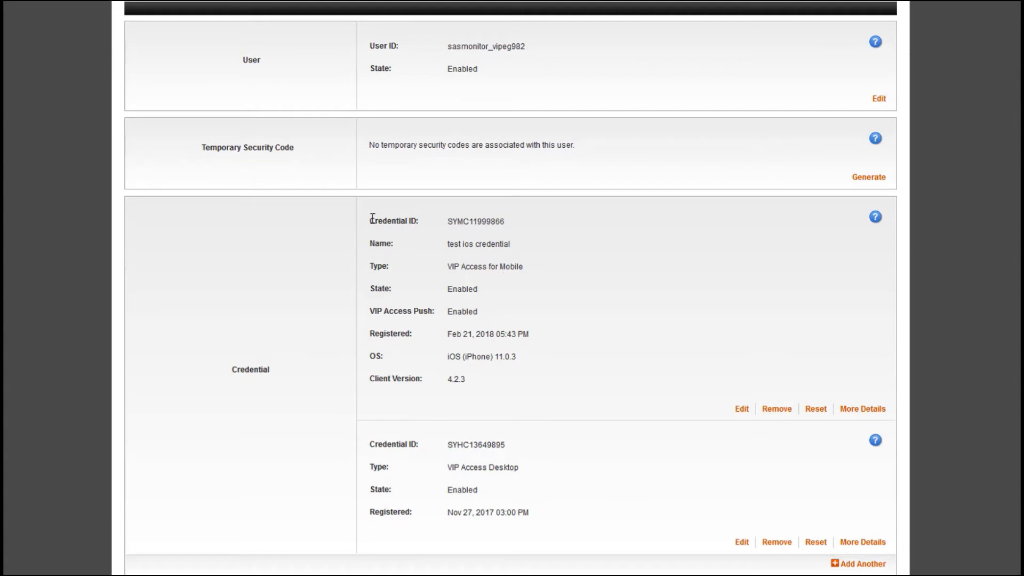
# - Review the added credential's ID, name, type, state, push status and client version
pyautogui.moveTo(372, 217); pyautogui.dragTo(516, 229)
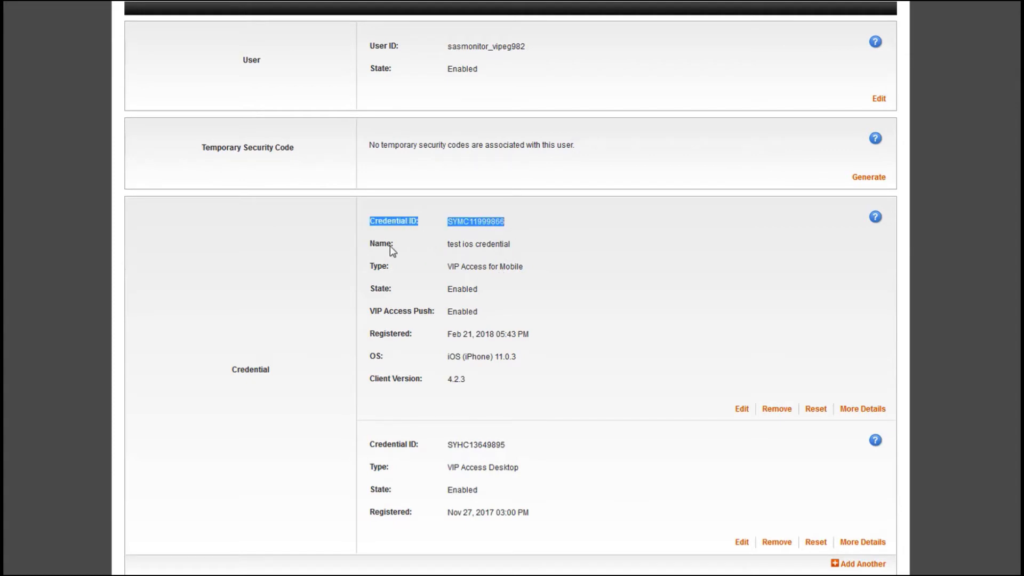
pyautogui.moveTo(370, 242); pyautogui.dragTo(510, 245)
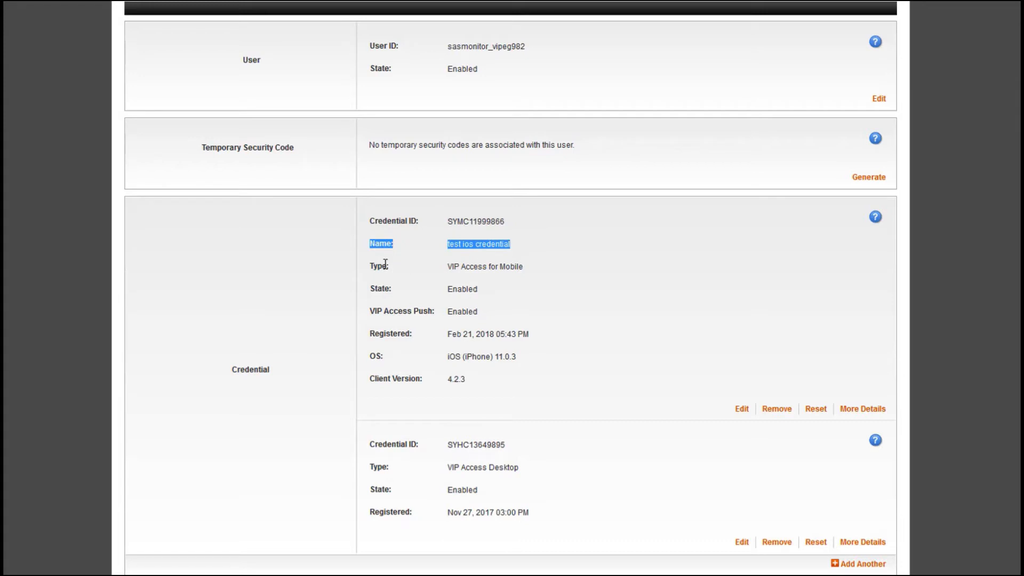
pyautogui.moveTo(371, 266); pyautogui.dragTo(527, 268)
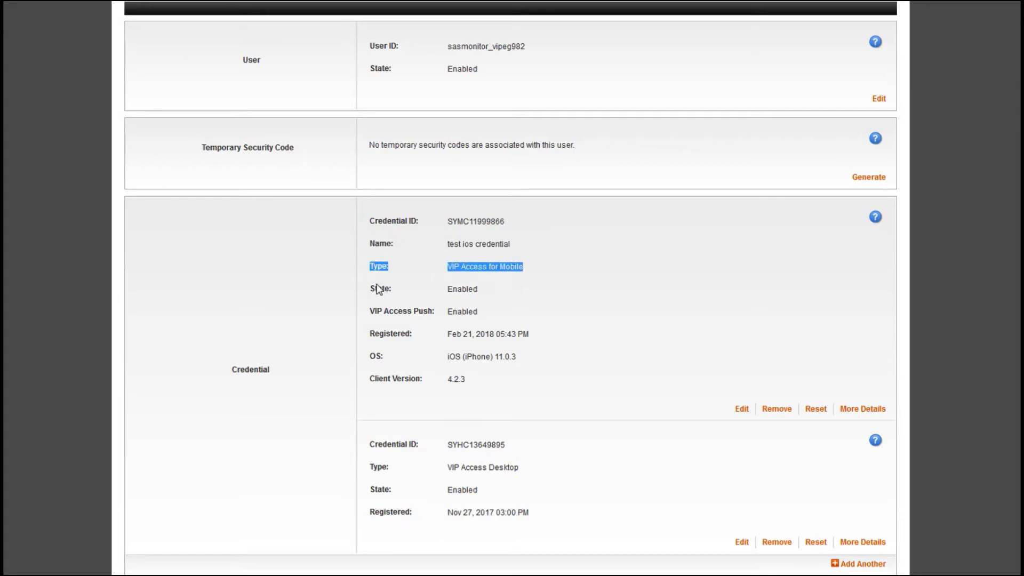
pyautogui.moveTo(367, 289); pyautogui.dragTo(479, 286)
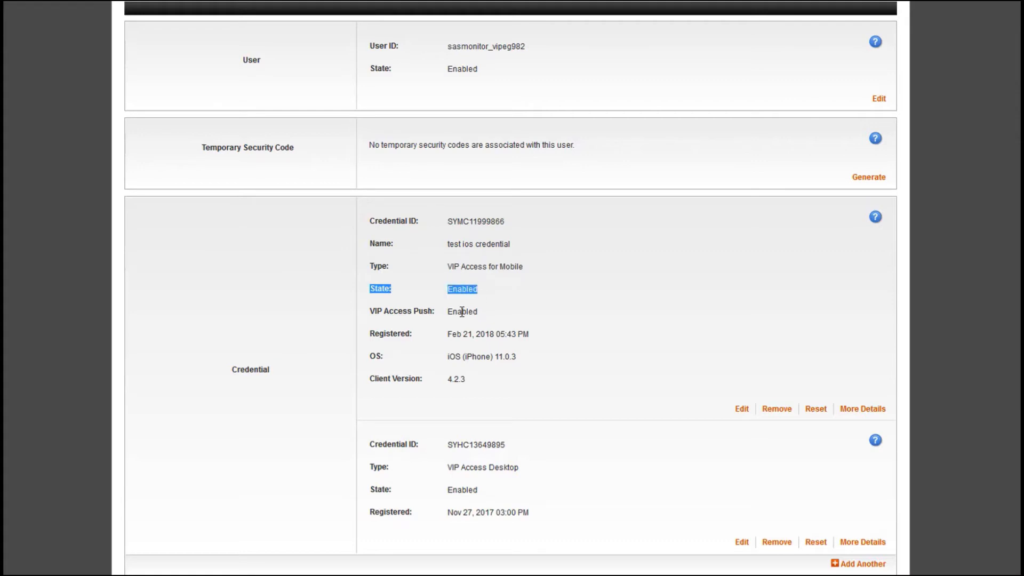
pyautogui.click(503, 315)
pyautogui.moveTo(371, 378); pyautogui.dragTo(466, 380)
pyautogui.click(503, 405)
# - Read the help on the "test ios credential" fields, from the credential ID through to the client version
pyautogui.scroll(1, 743, 332)
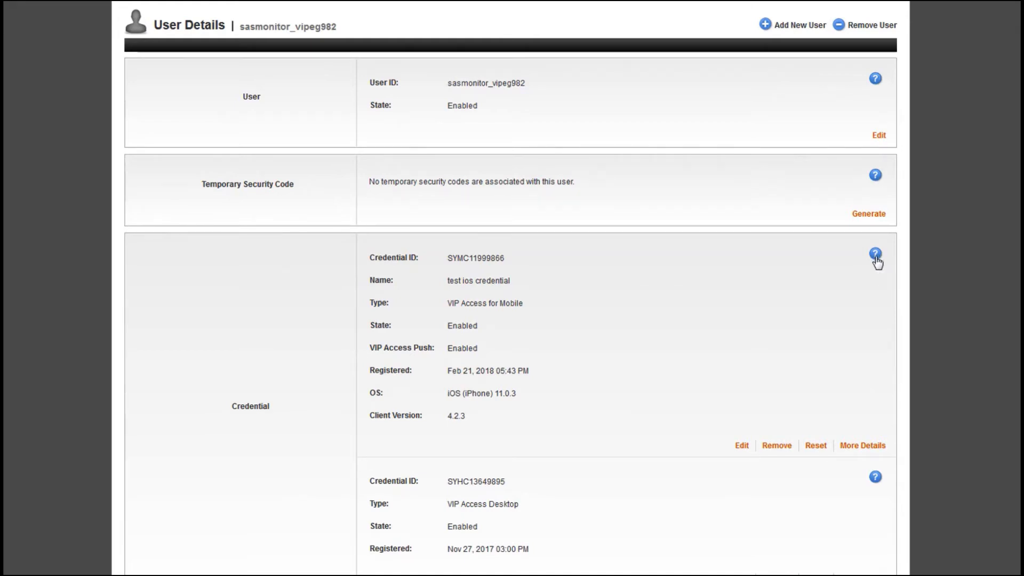
pyautogui.click(875, 257)
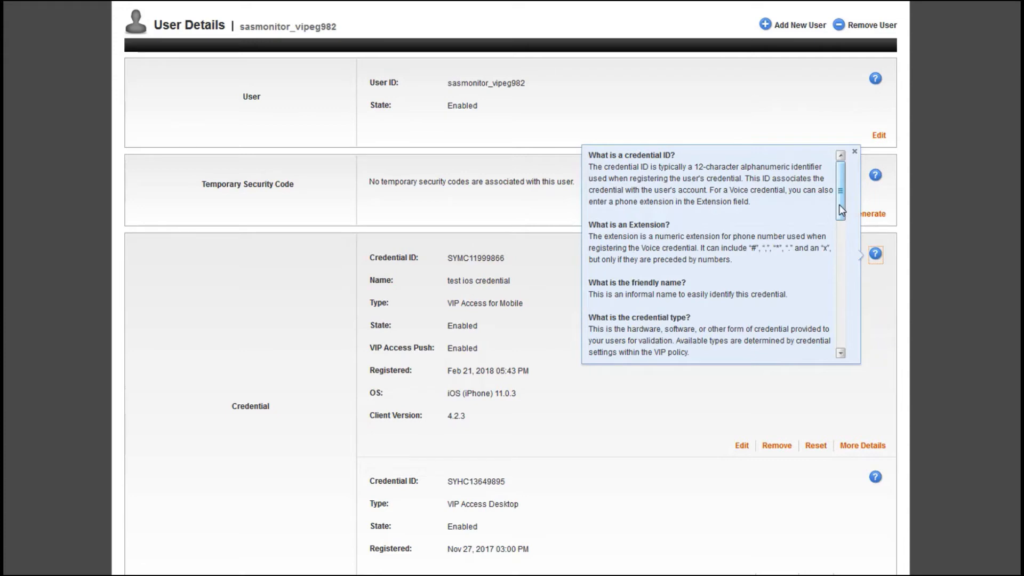
pyautogui.moveTo(839, 205); pyautogui.dragTo(840, 240)
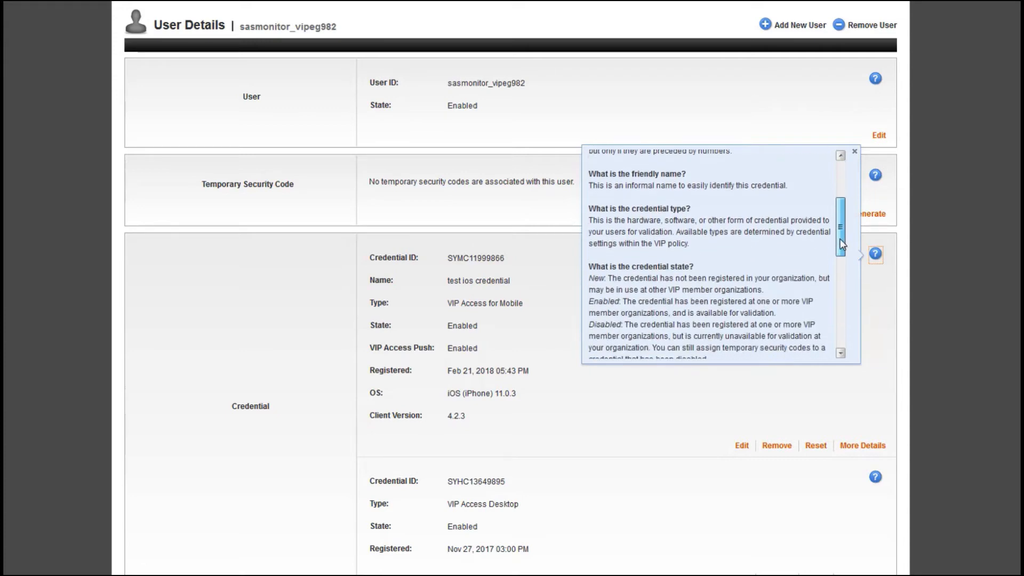
pyautogui.moveTo(841, 244); pyautogui.dragTo(845, 336)
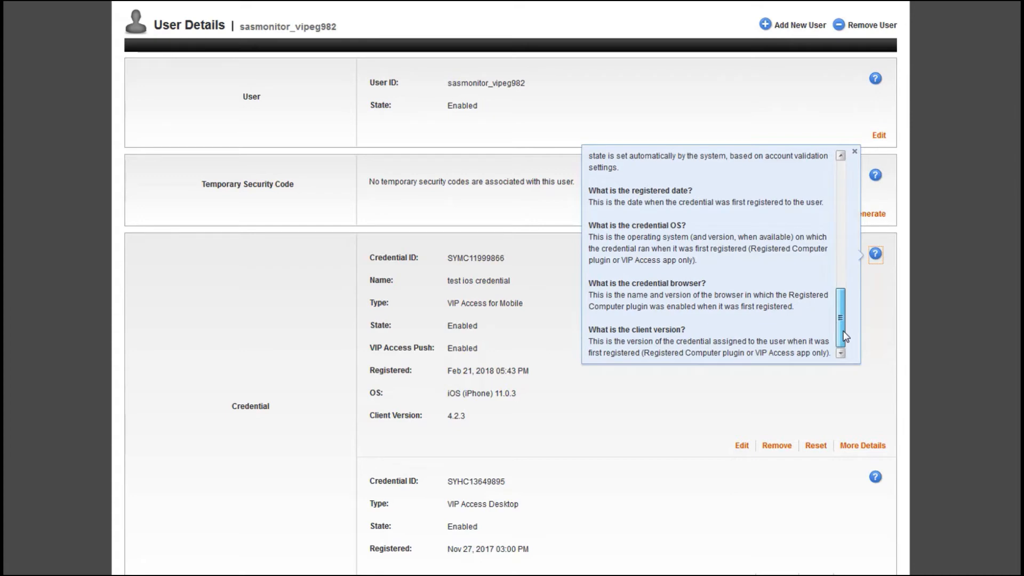
pyautogui.click(680, 419)
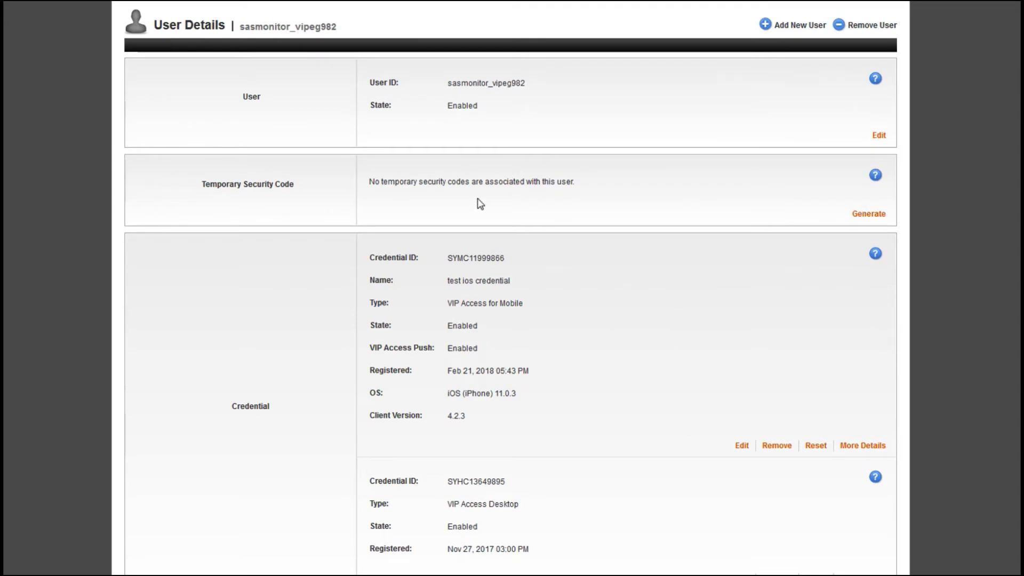
# - Open the default VIP policy and review its account settings down to the Temporary Security Code section
pyautogui.scroll(1, 478, 204)
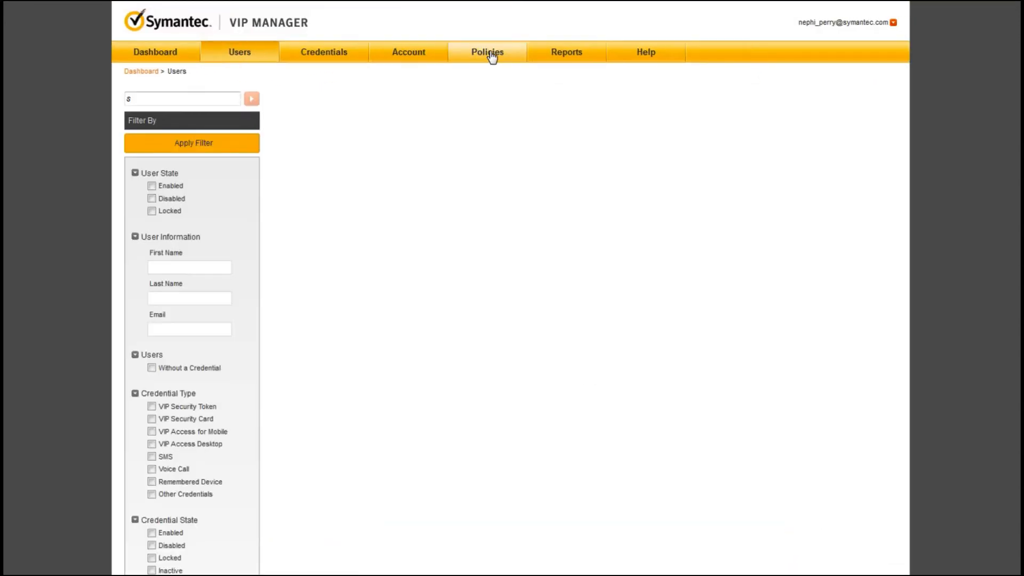
pyautogui.click(490, 53)
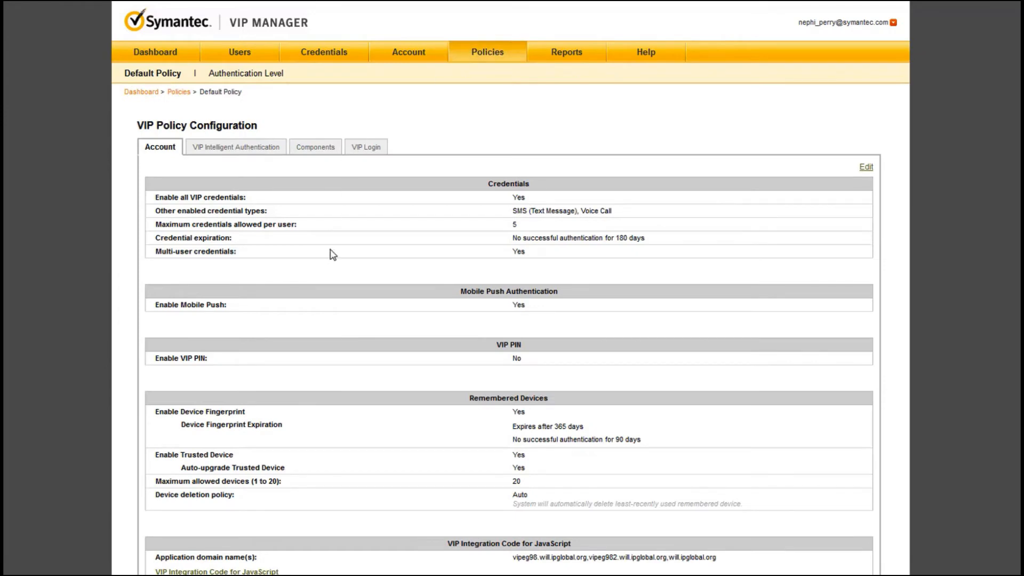
pyautogui.scroll(-3, 333, 254)
pyautogui.scroll(-5, 331, 254)
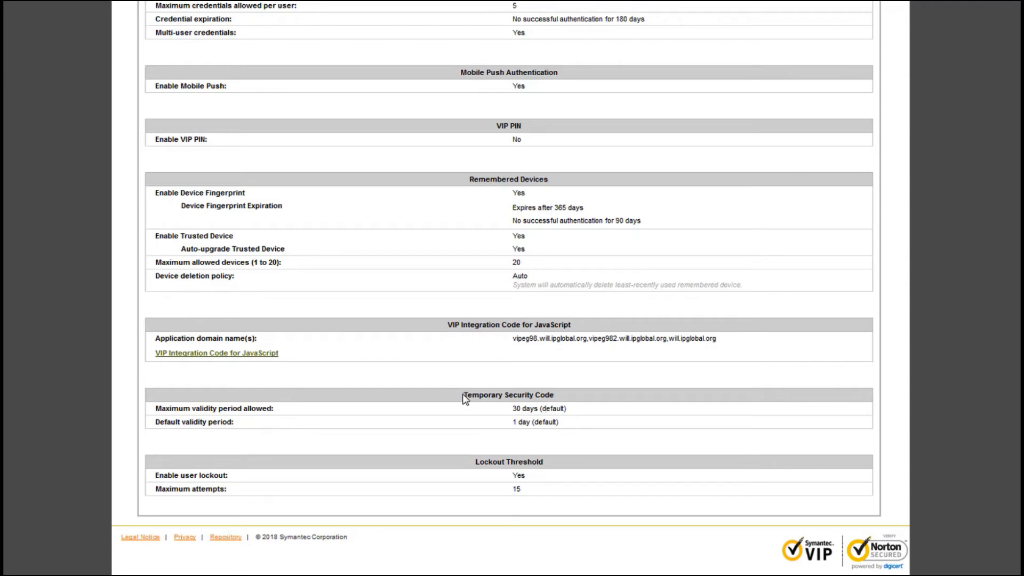
pyautogui.moveTo(465, 398); pyautogui.dragTo(560, 403)
pyautogui.click(623, 419)
# - Open the account policy for editing and check the maximum and default validity period options for temporary security codes
pyautogui.scroll(3, 605, 431)
pyautogui.click(865, 98)
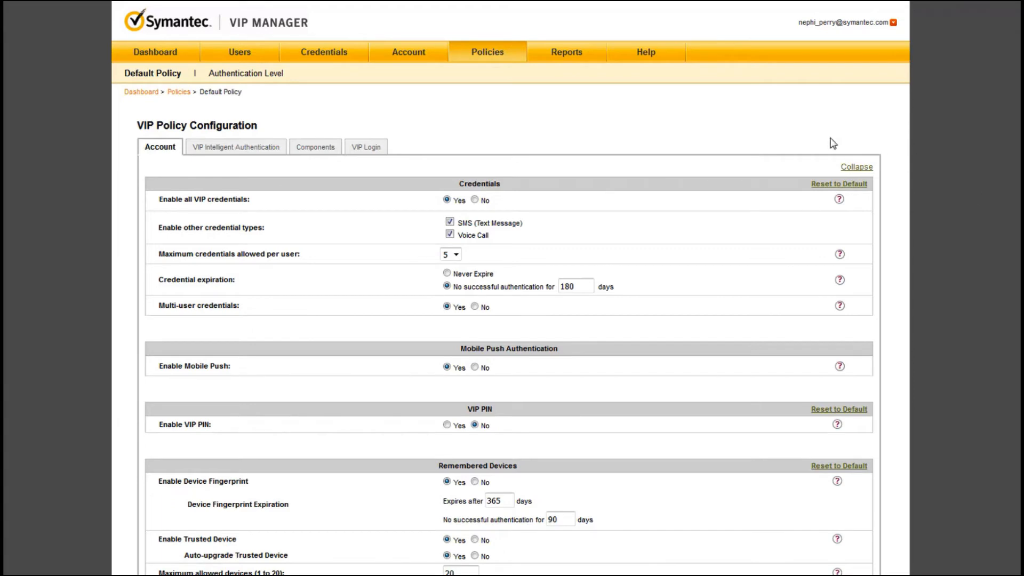
pyautogui.click(856, 166)
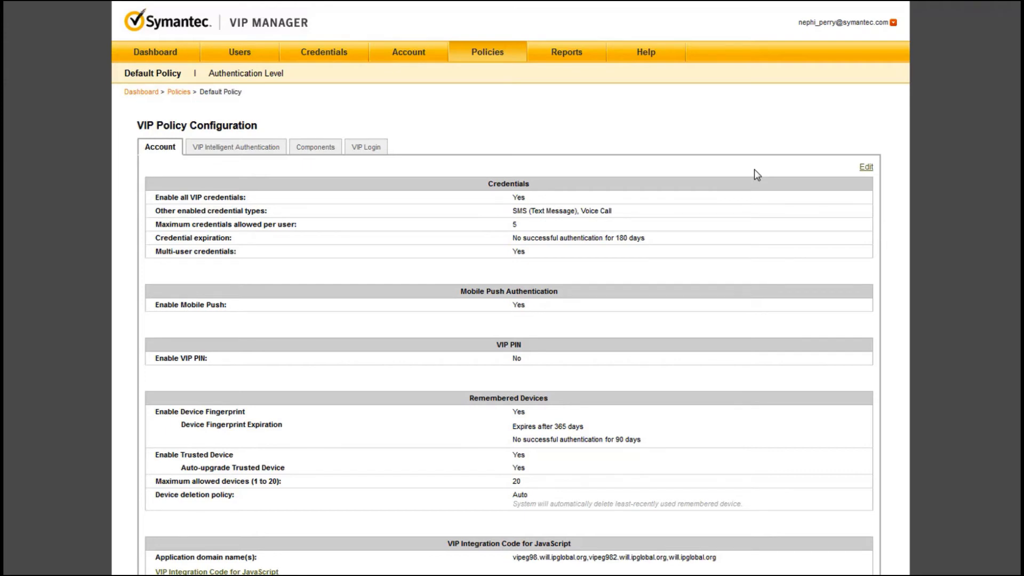
pyautogui.click(866, 169)
pyautogui.scroll(-4, 664, 259)
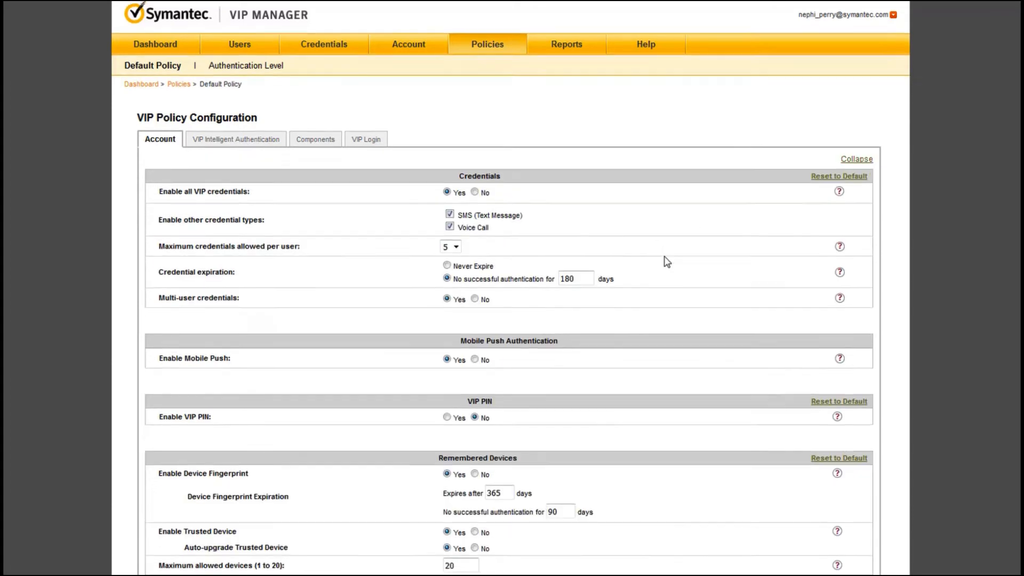
pyautogui.scroll(-4, 666, 261)
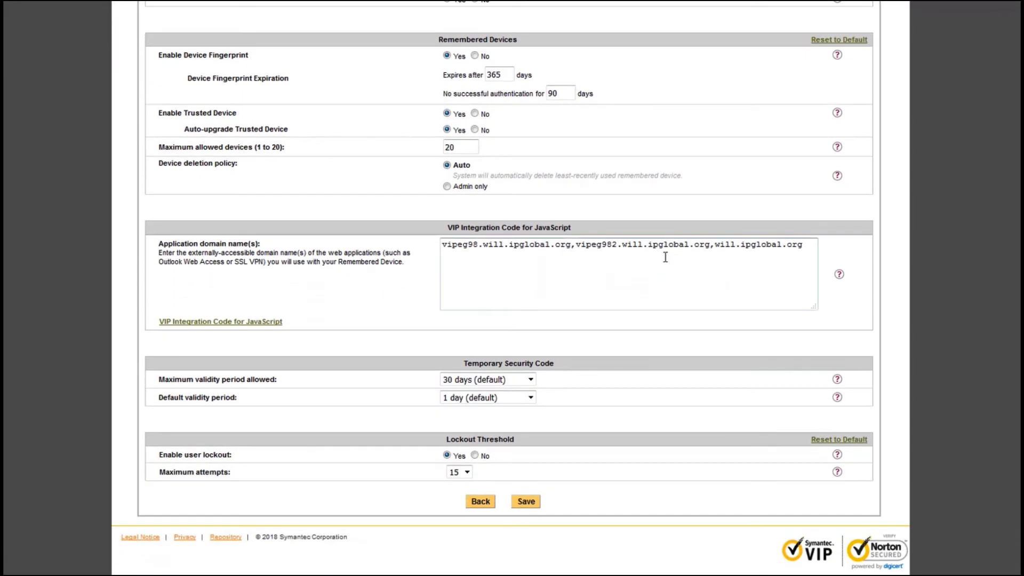
pyautogui.click(530, 379)
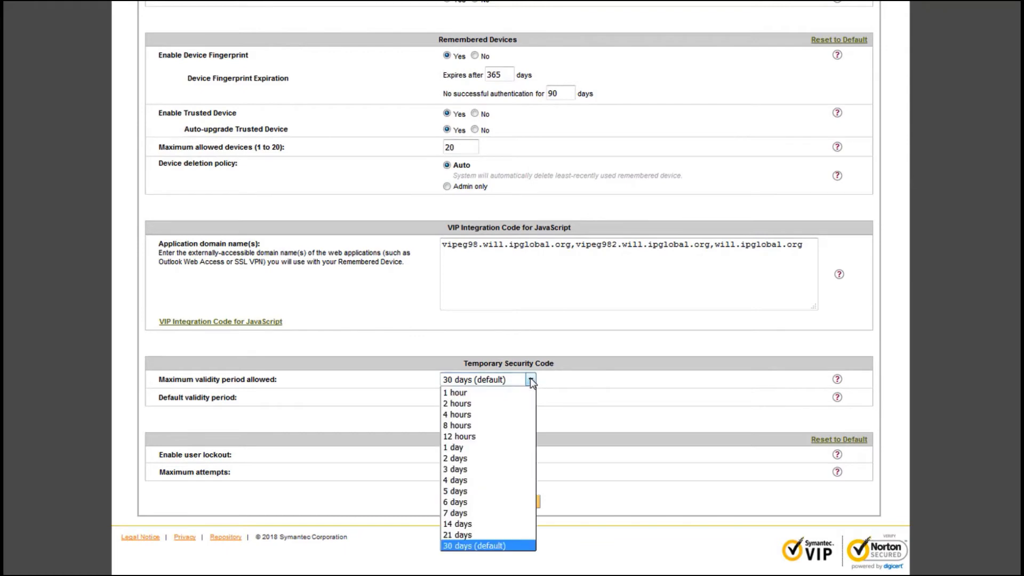
pyautogui.click(472, 546)
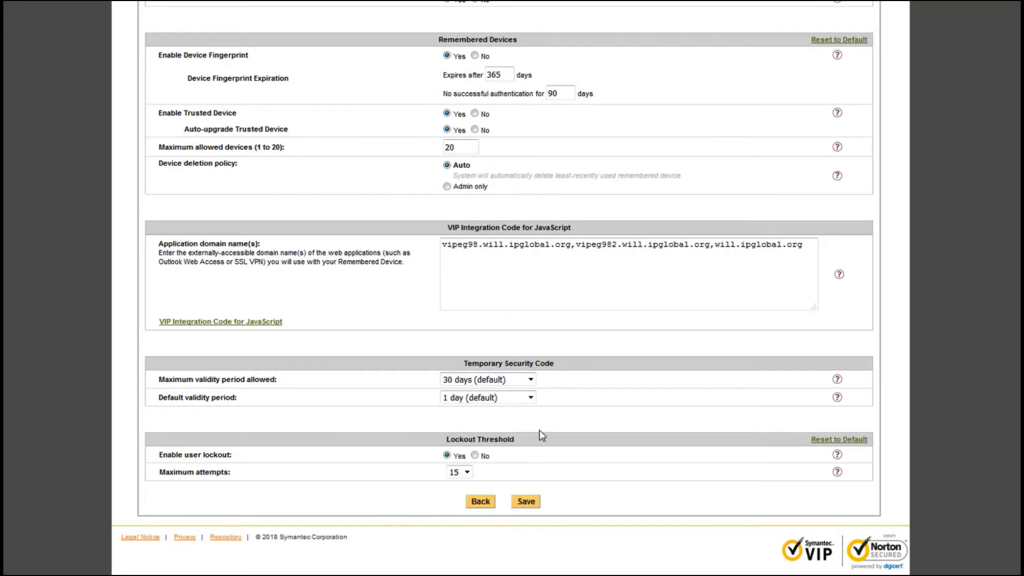
pyautogui.click(530, 398)
pyautogui.click(493, 466)
# - Read the help on the maximum validity period allowed for temporary security codes
pyautogui.click(838, 380)
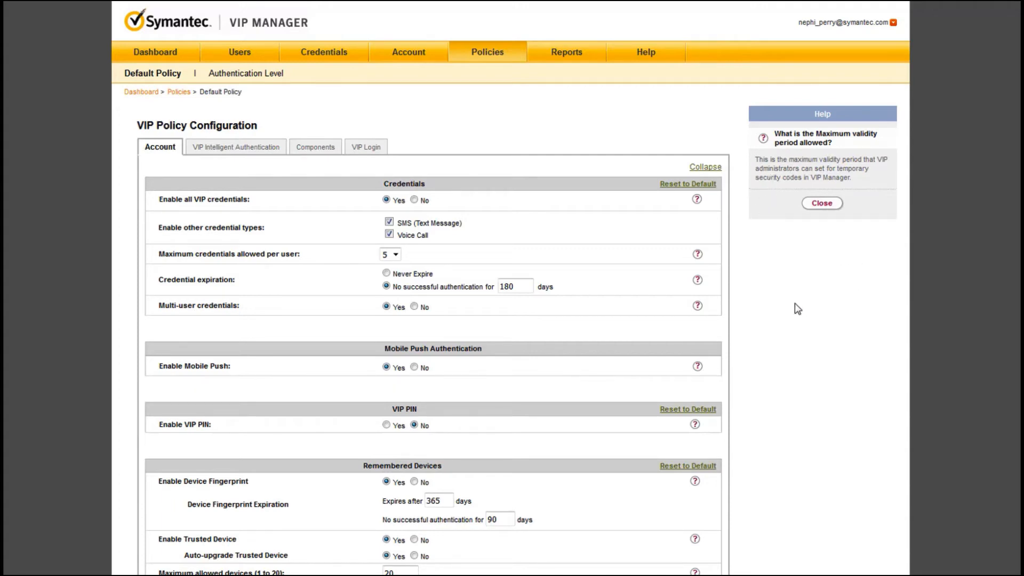
pyautogui.scroll(-2, 794, 304)
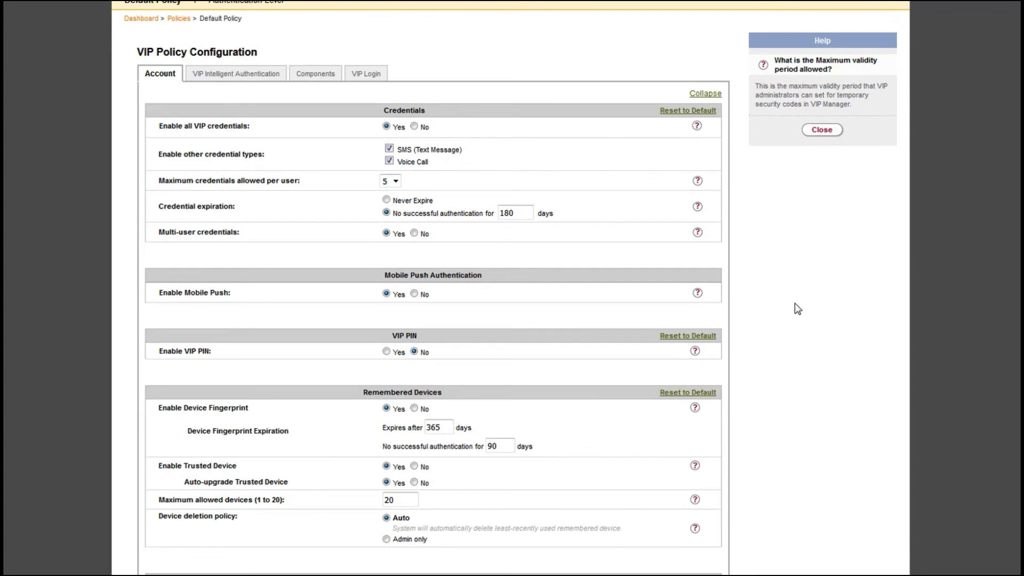
pyautogui.scroll(-6, 797, 308)
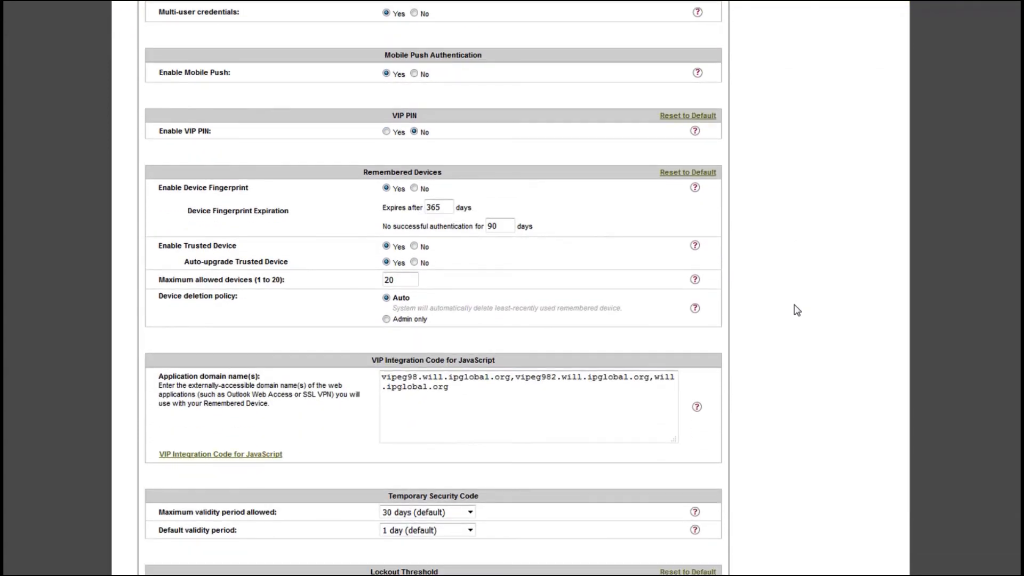
pyautogui.scroll(-2, 795, 309)
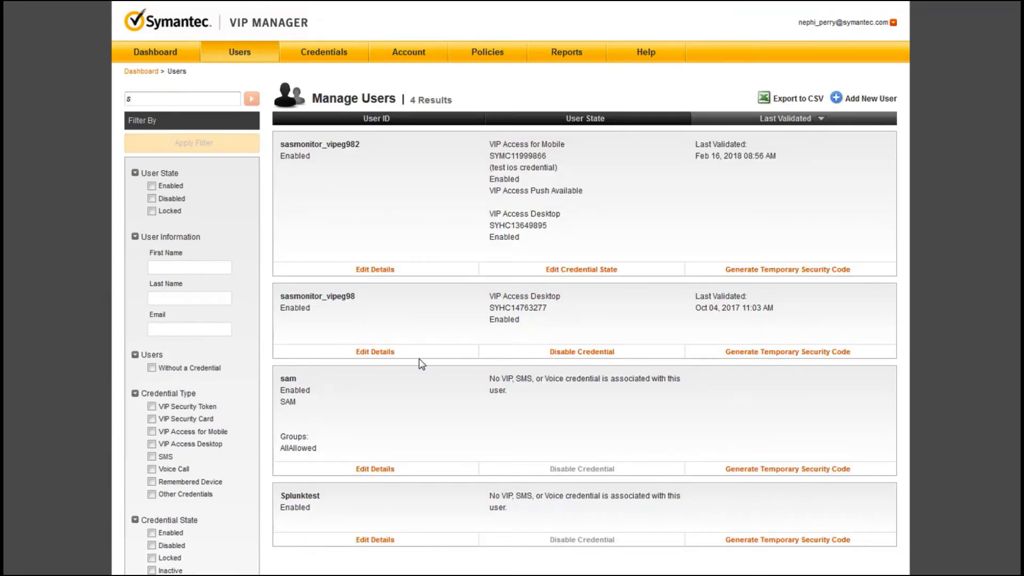
# - Check the temporary security code options for the first listed user, and review that user's details down to Remembered Device
pyautogui.click(793, 271)
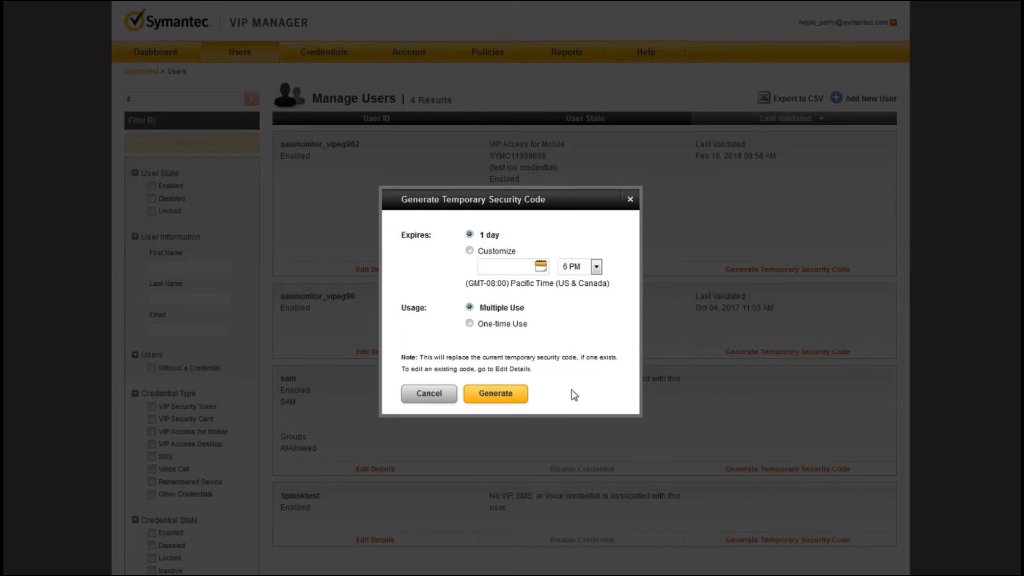
pyautogui.click(630, 200)
pyautogui.click(372, 270)
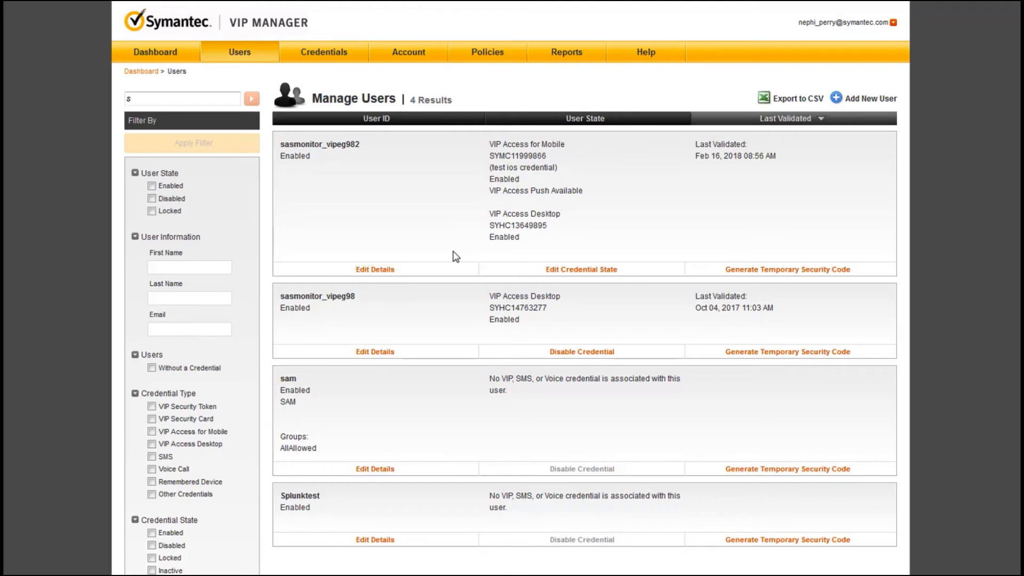
pyautogui.scroll(-5, 455, 251)
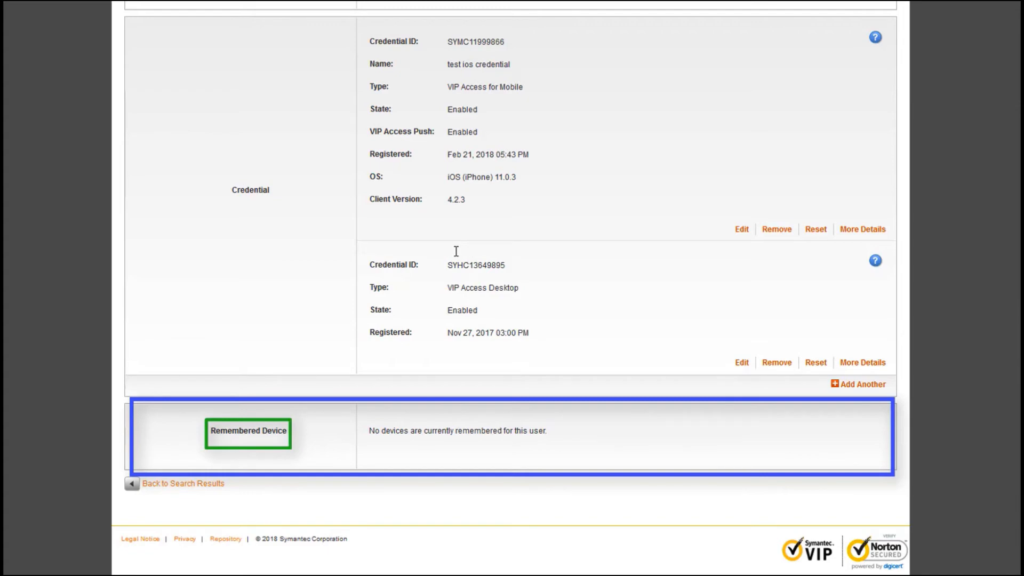
pyautogui.scroll(6, 456, 251)
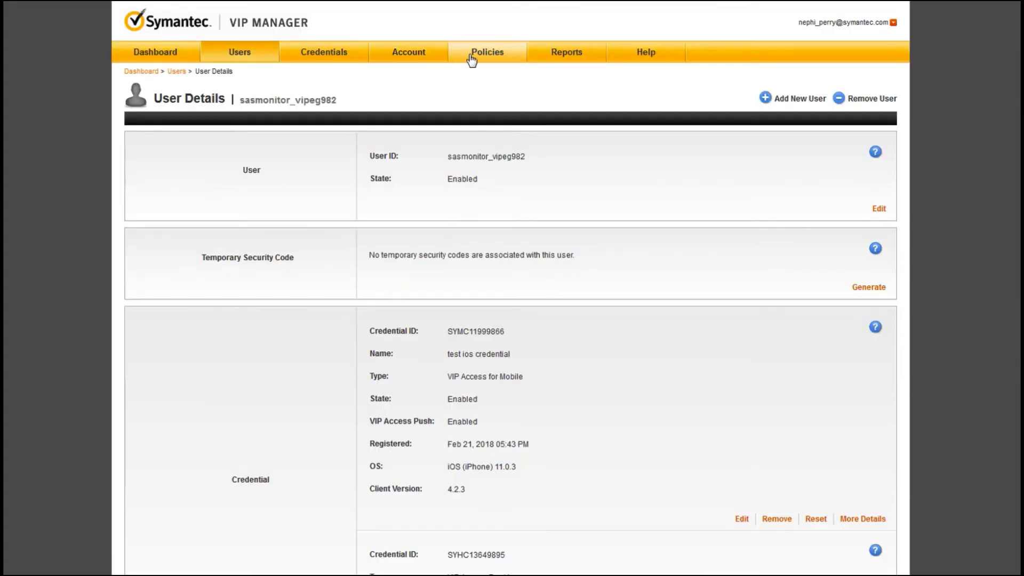
# - Open the default account policy for editing and read the Remembered Devices help on Device Fingerprint and Trusted Device
pyautogui.click(471, 55)
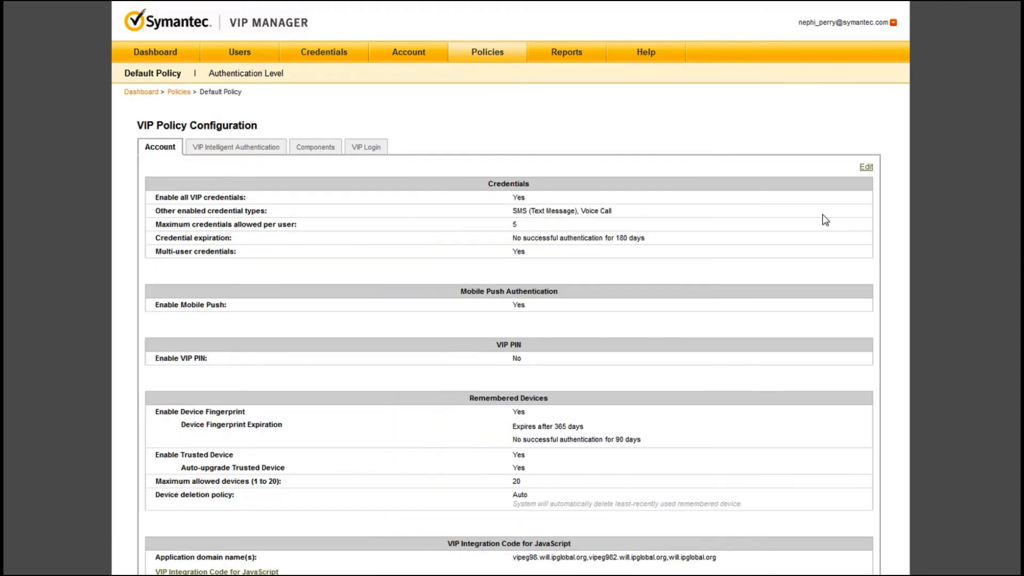
pyautogui.click(865, 168)
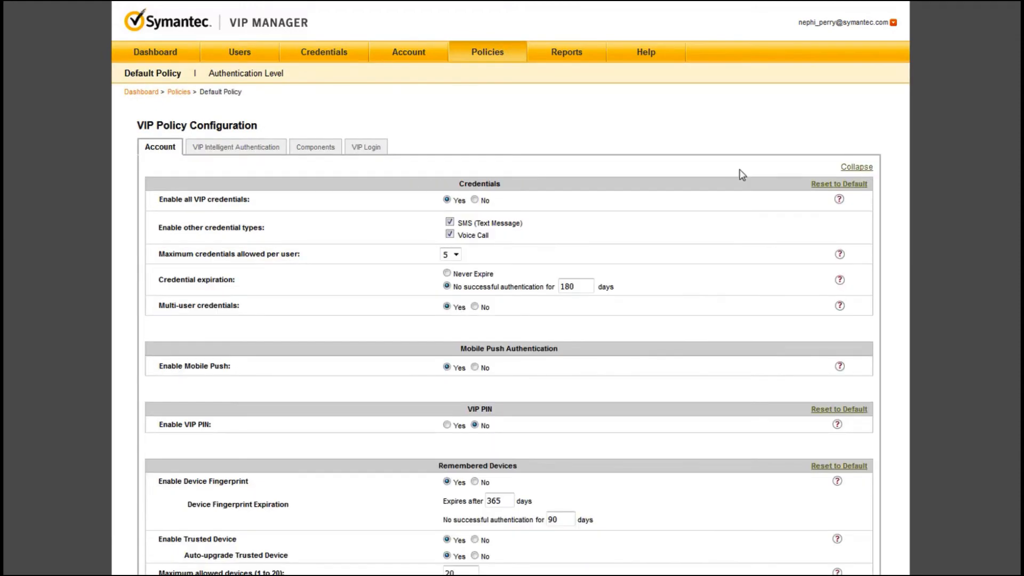
pyautogui.scroll(-5, 637, 259)
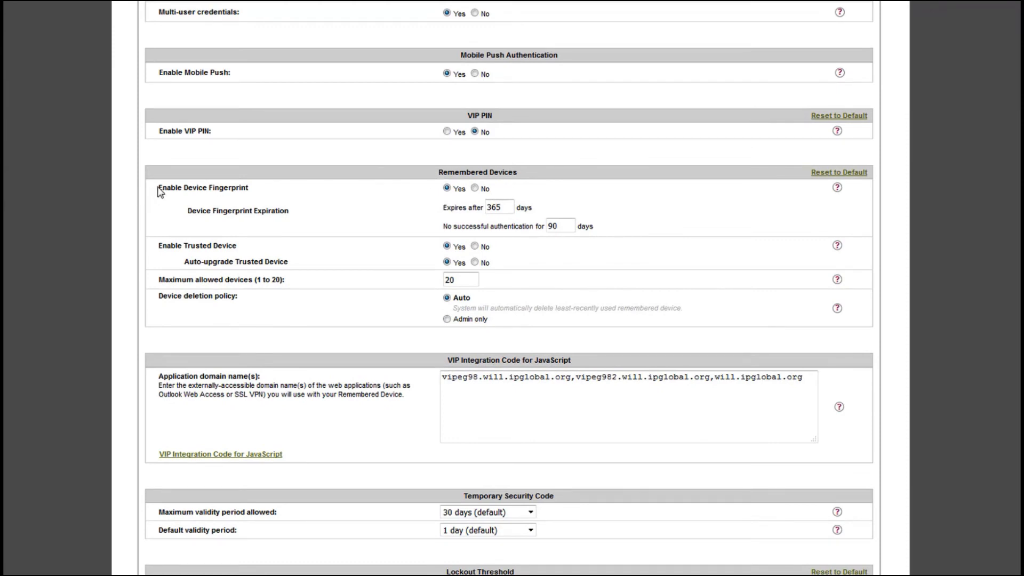
pyautogui.click(837, 188)
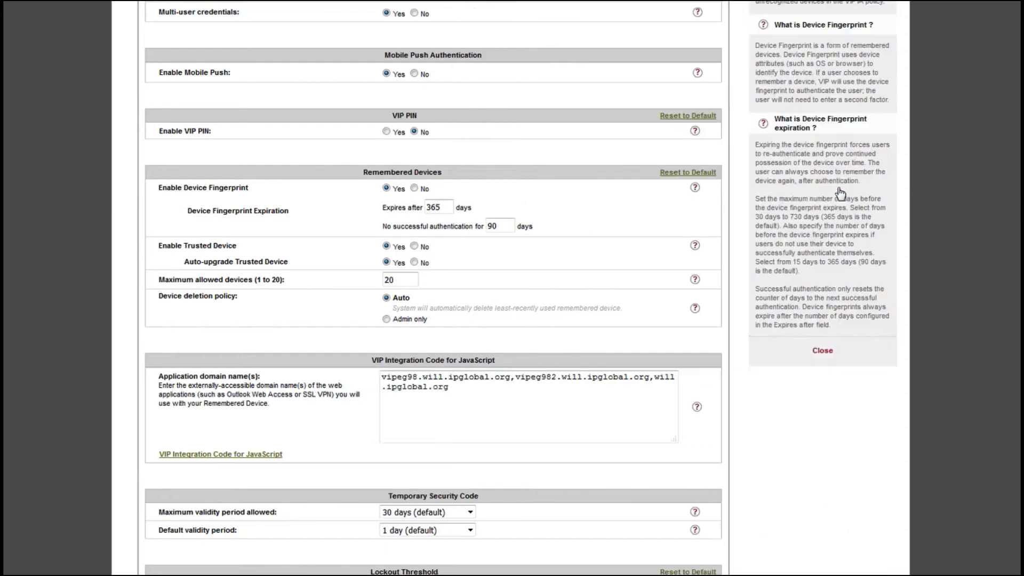
pyautogui.scroll(5, 840, 192)
pyautogui.scroll(-3, 840, 192)
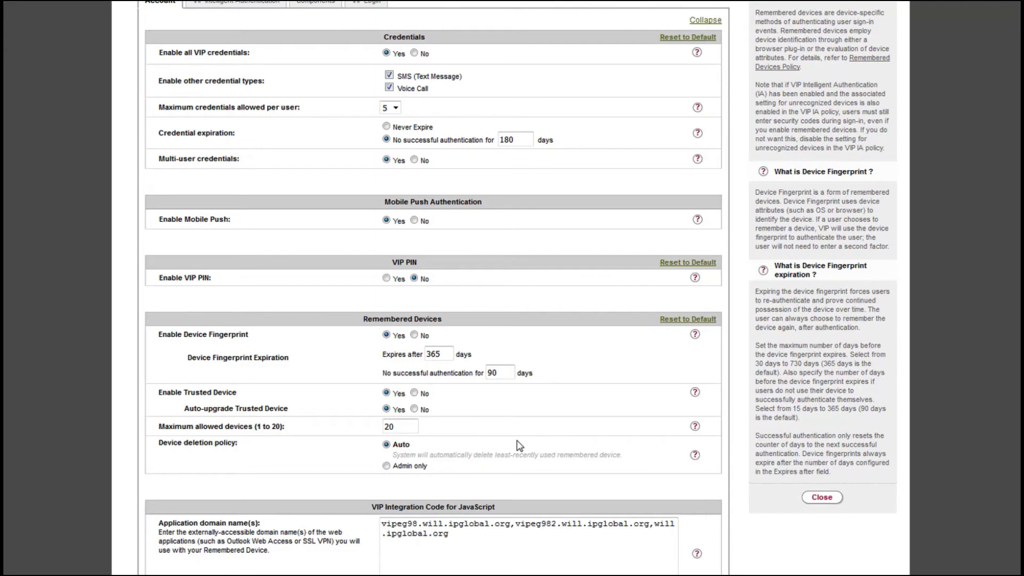
pyautogui.click(695, 392)
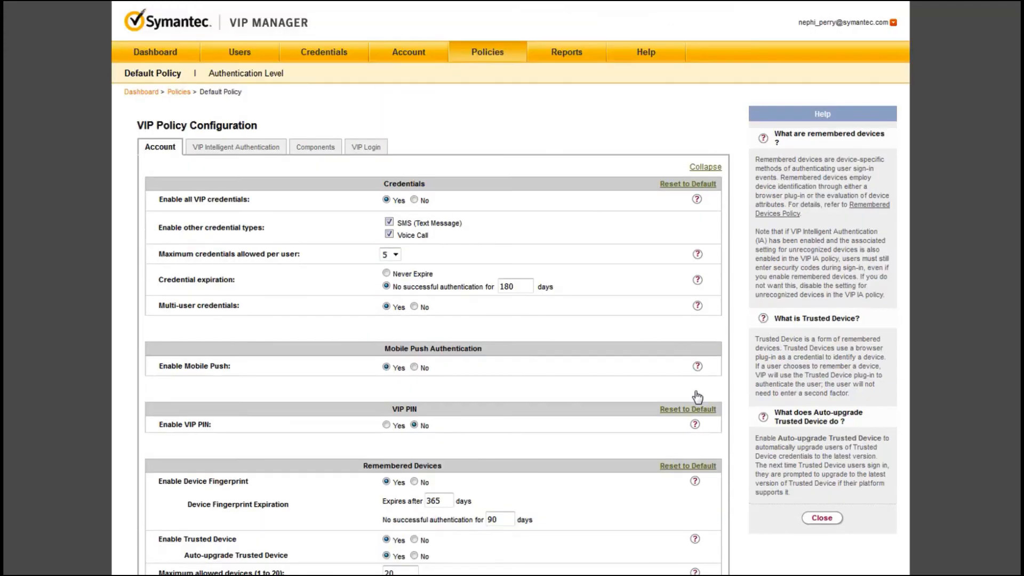
pyautogui.scroll(-1, 601, 421)
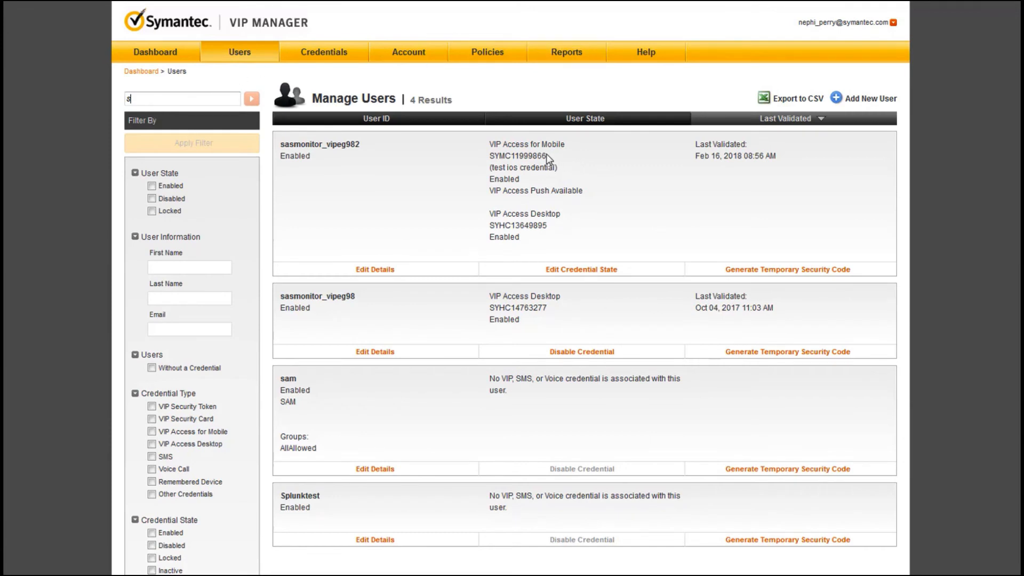
# - Copy the "test ios credential" ID from the first listed user and search the users by that ID
pyautogui.moveTo(547, 156); pyautogui.dragTo(489, 155)
pyautogui.rightClick(499, 156)
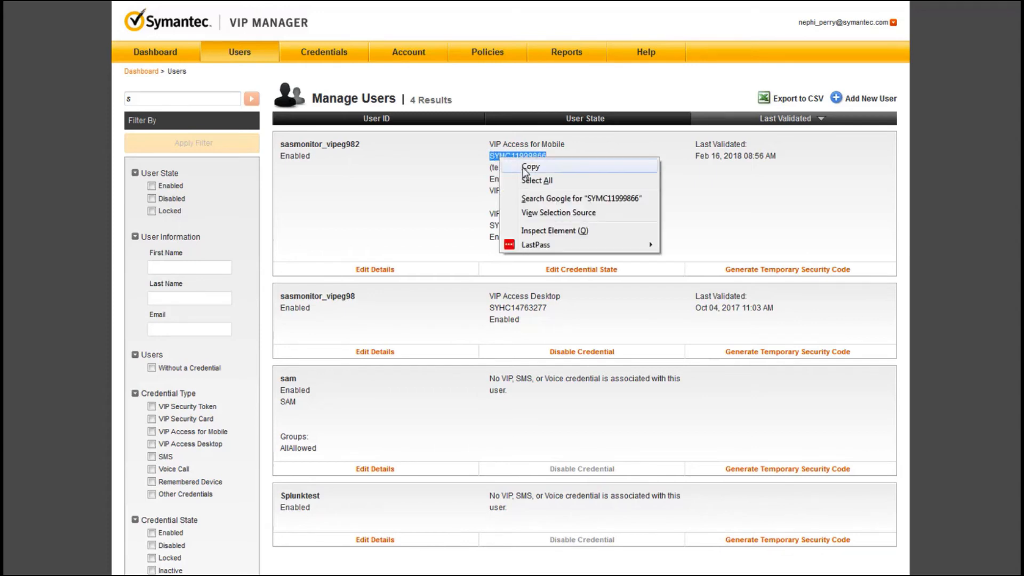
pyautogui.click(531, 165)
pyautogui.click(128, 98)
pyautogui.moveTo(128, 98); pyautogui.dragTo(86, 95)
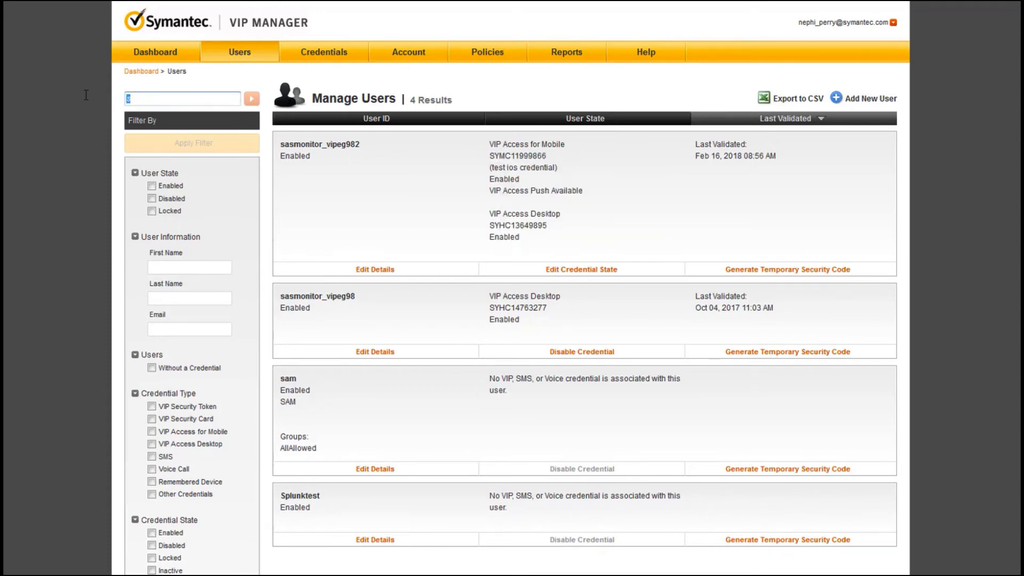
pyautogui.hotkey('ctrl', 'v')
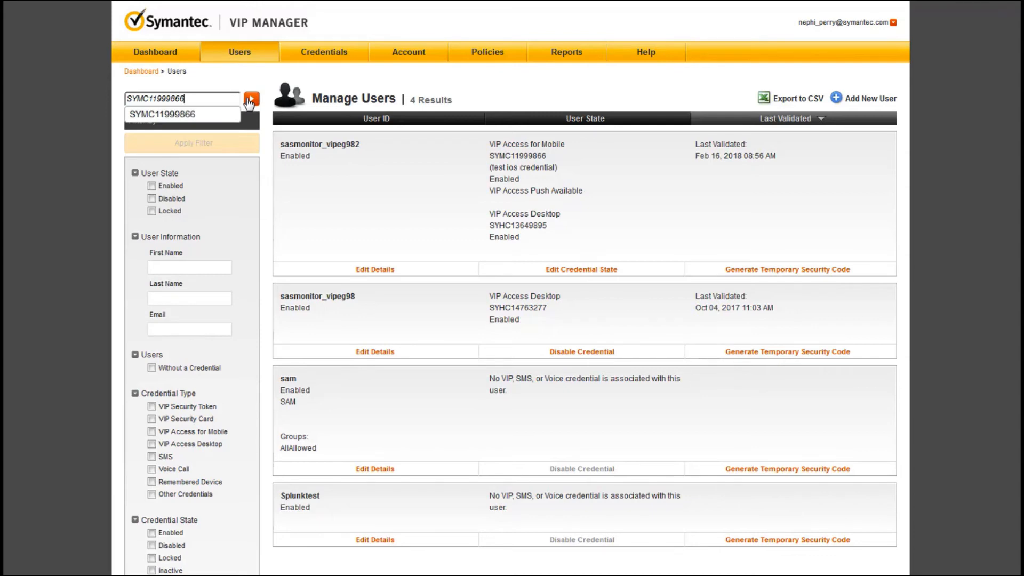
pyautogui.press('Return')
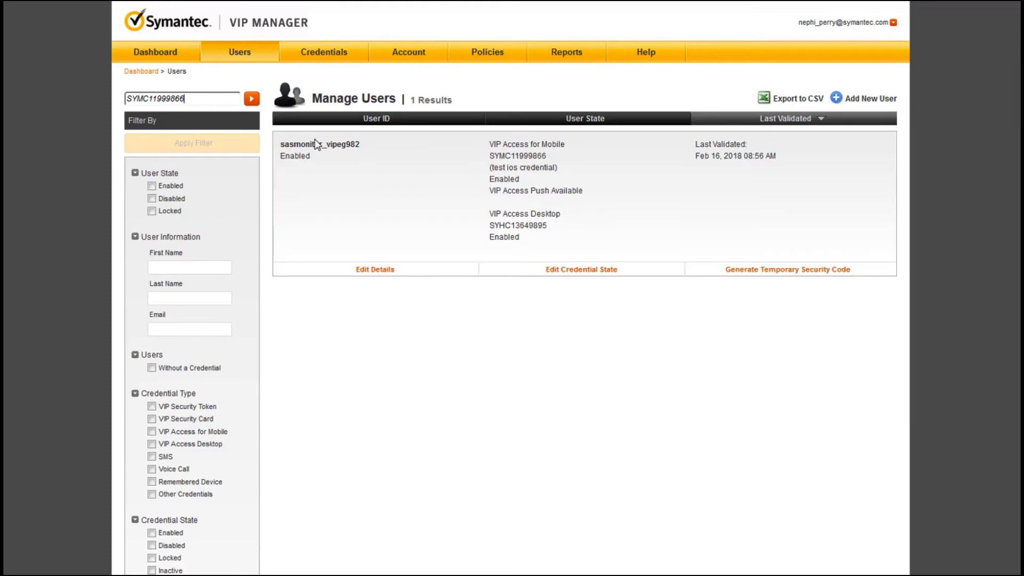
# - Search the credentials by the copied "test ios credential" ID
pyautogui.click(316, 53)
pyautogui.click(208, 98)
pyautogui.hotkey('ctrl', 'v')
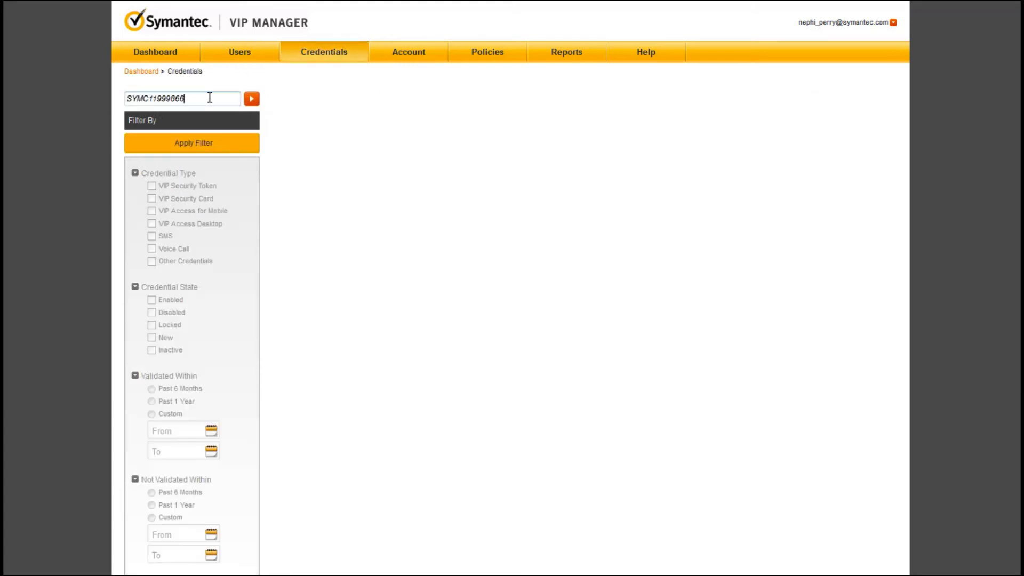
pyautogui.press('Return')
pyautogui.click(209, 98)
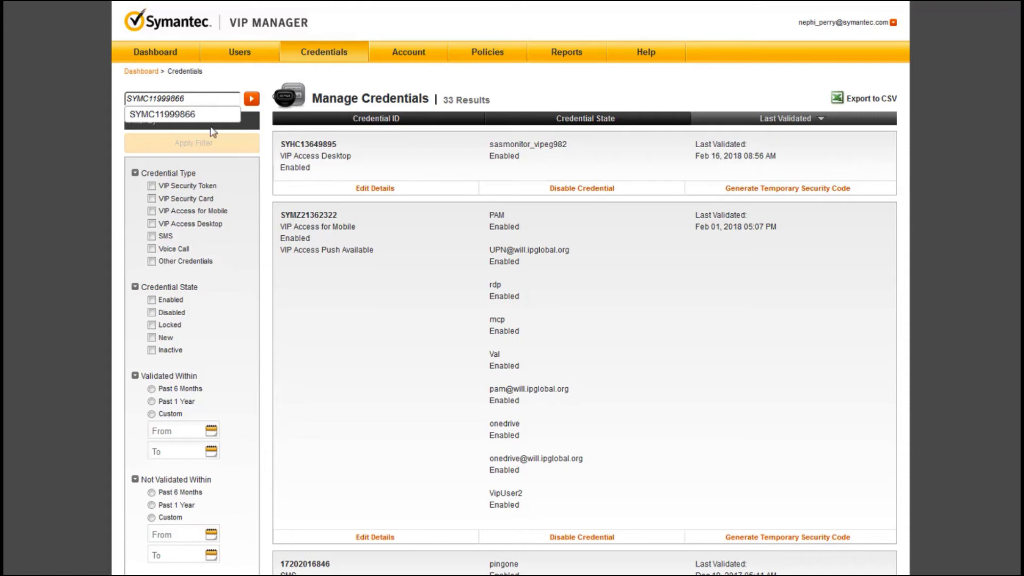
pyautogui.click(252, 106)
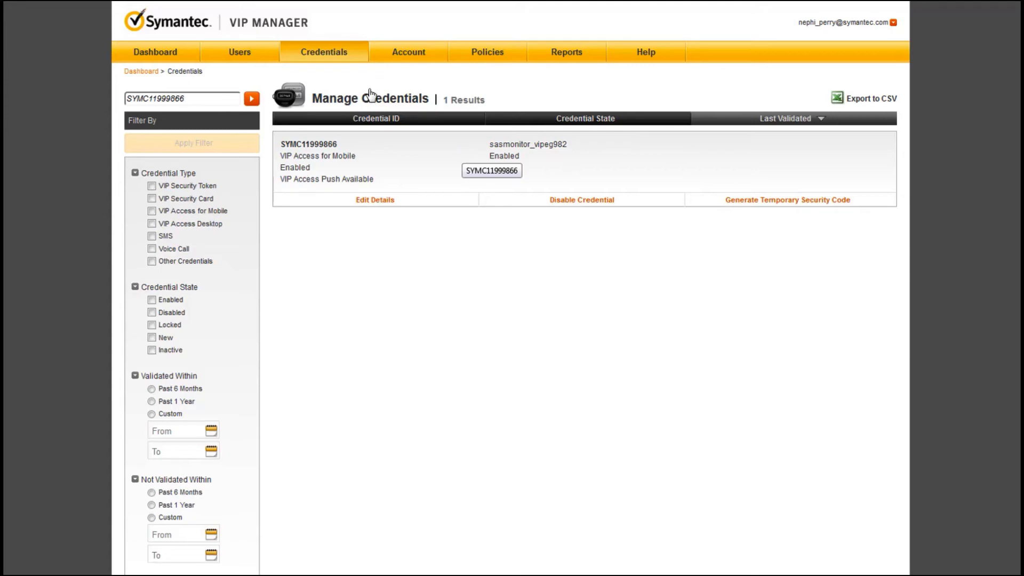
# - Look up the inactive SMS credential's details, and read the Credential expiration help in the default account policy
pyautogui.doubleClick(188, 101)
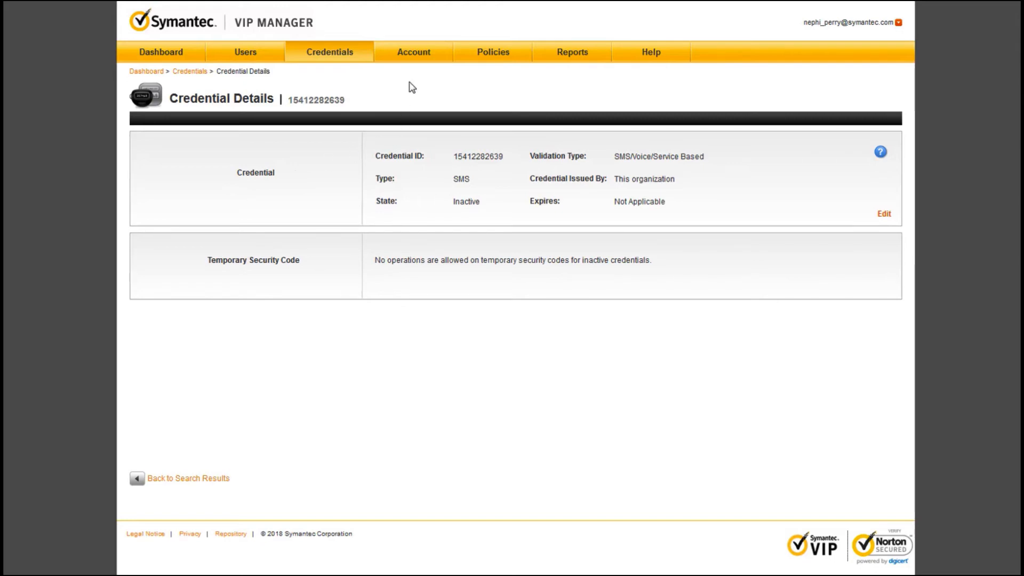
pyautogui.click(493, 59)
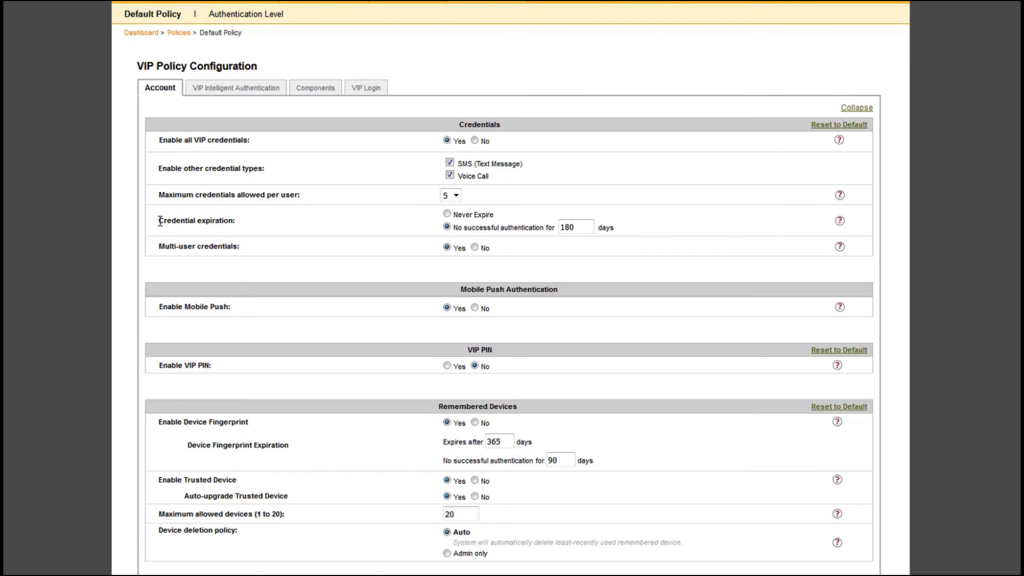
pyautogui.click(839, 222)
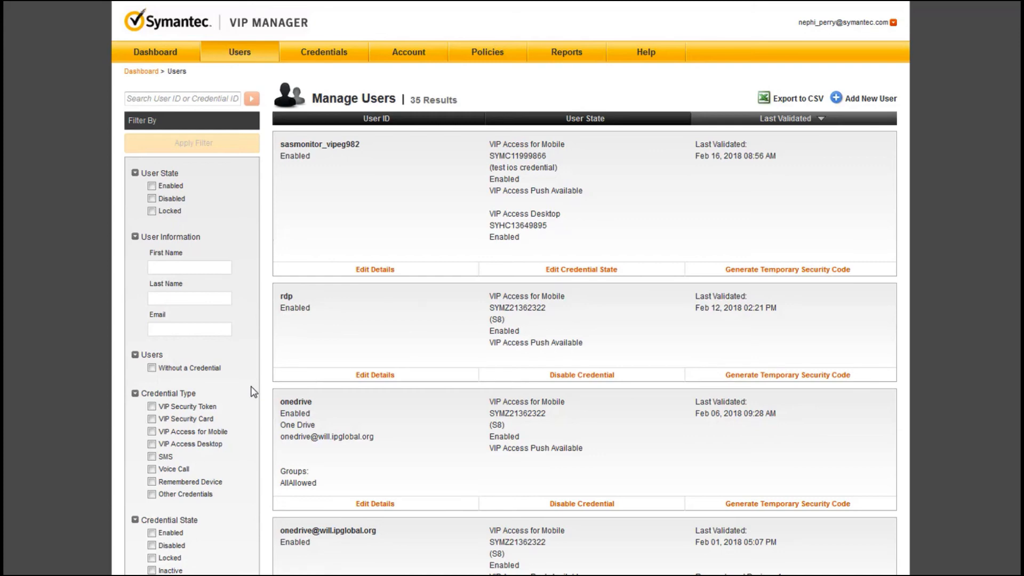
# - Review the available user filters and filter the users list to users Without a Credential
pyautogui.scroll(-3, 253, 392)
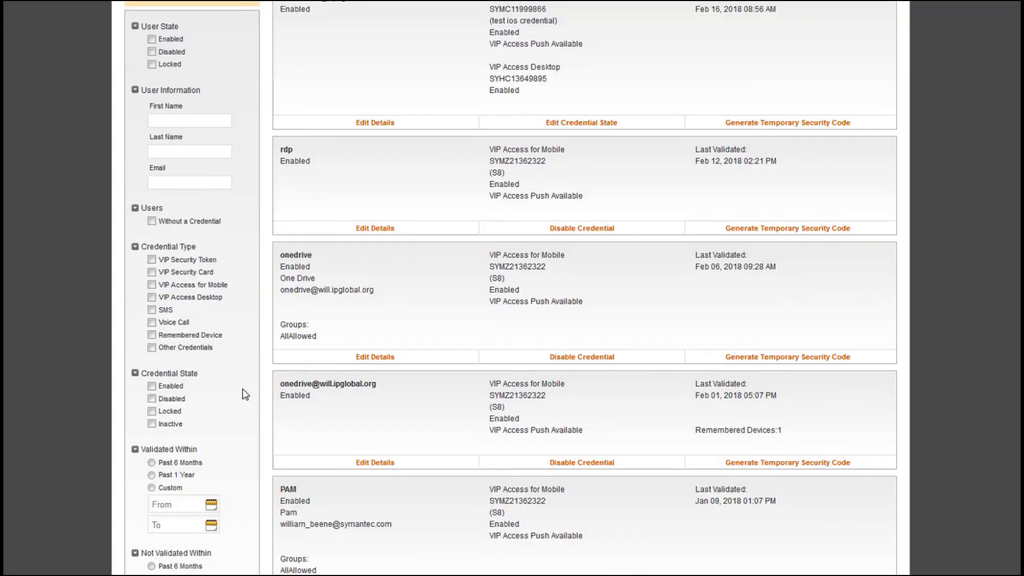
pyautogui.scroll(-1, 245, 395)
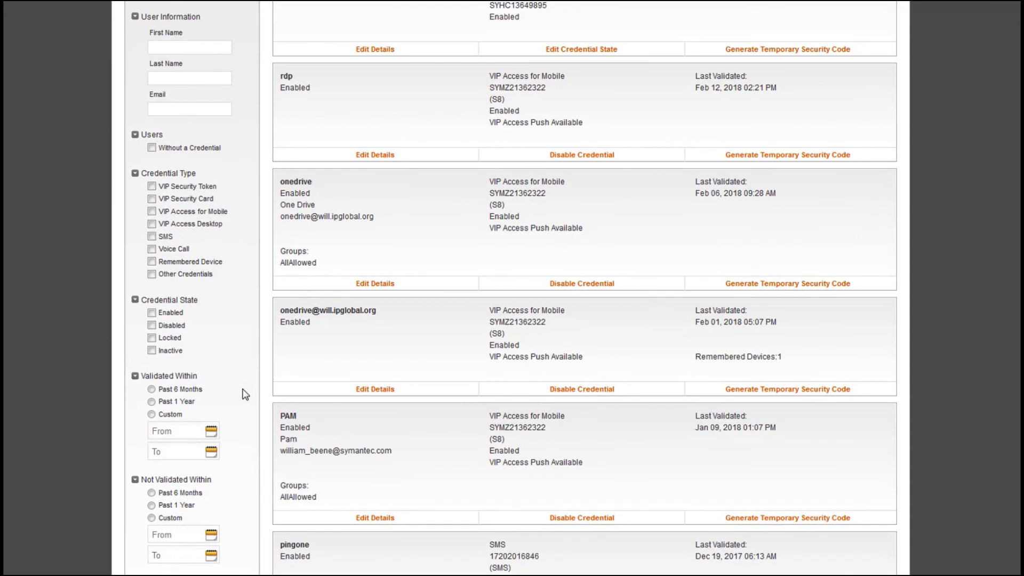
pyautogui.scroll(-2, 245, 395)
pyautogui.scroll(5, 245, 395)
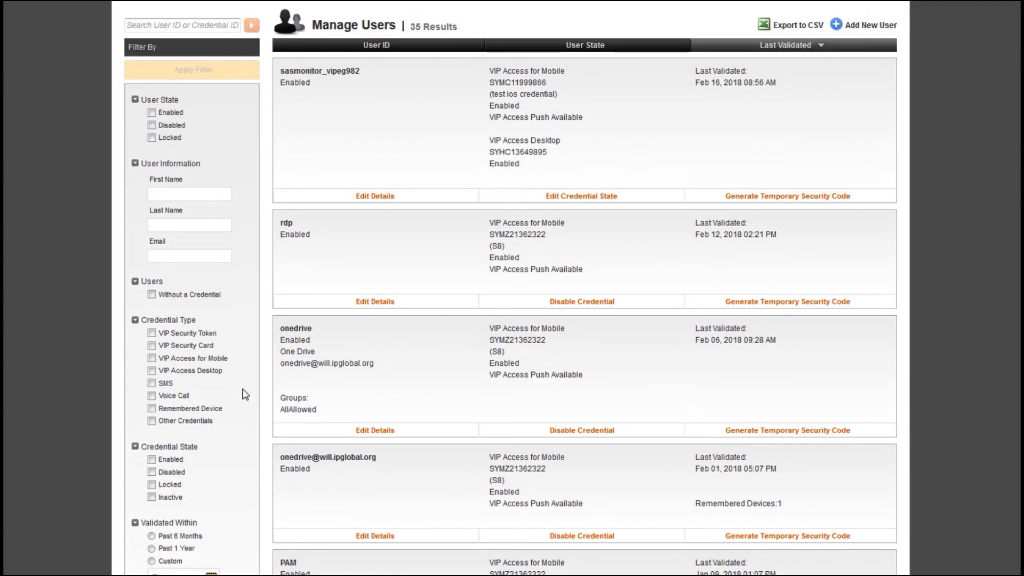
pyautogui.click(152, 295)
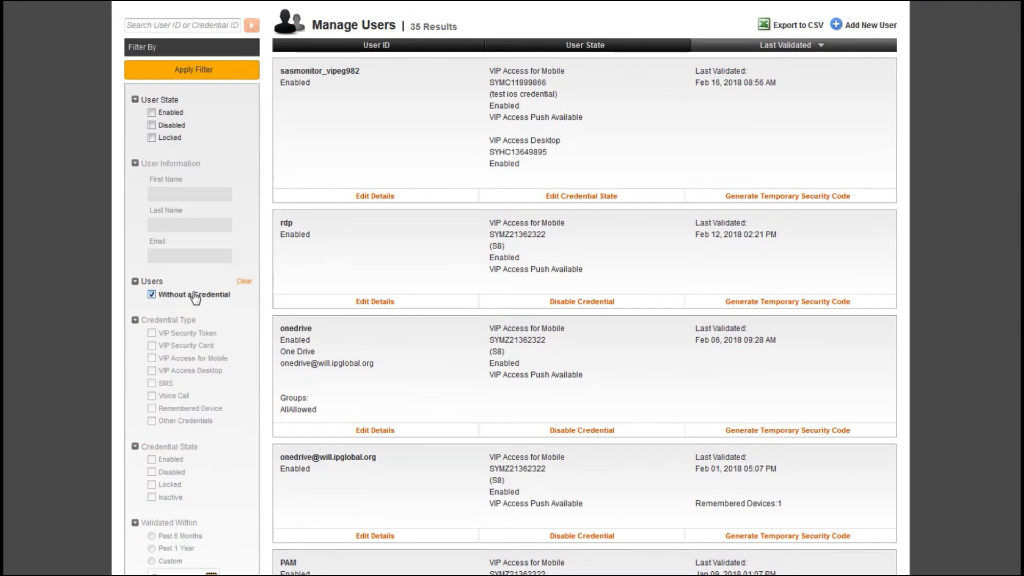
pyautogui.click(201, 77)
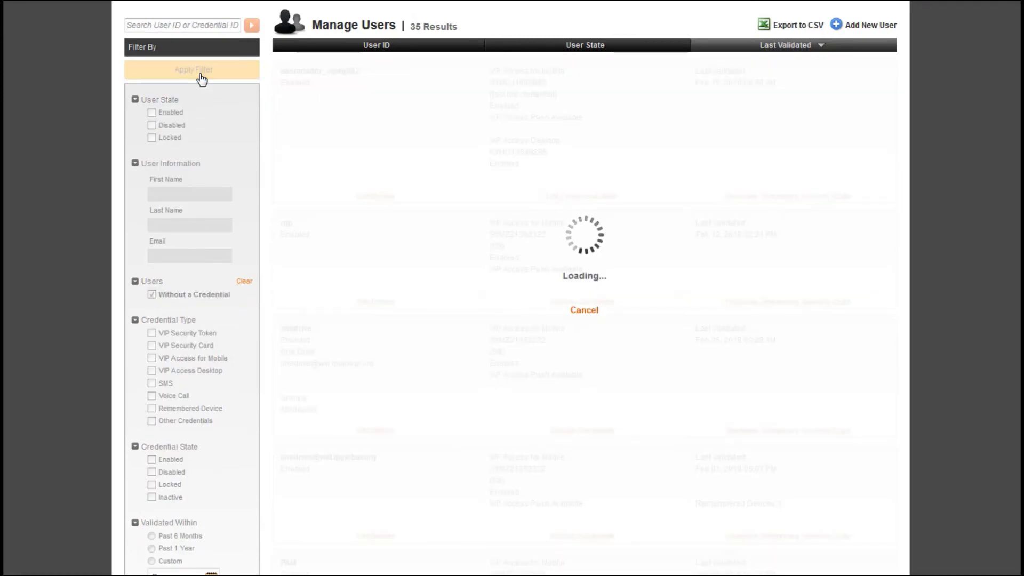
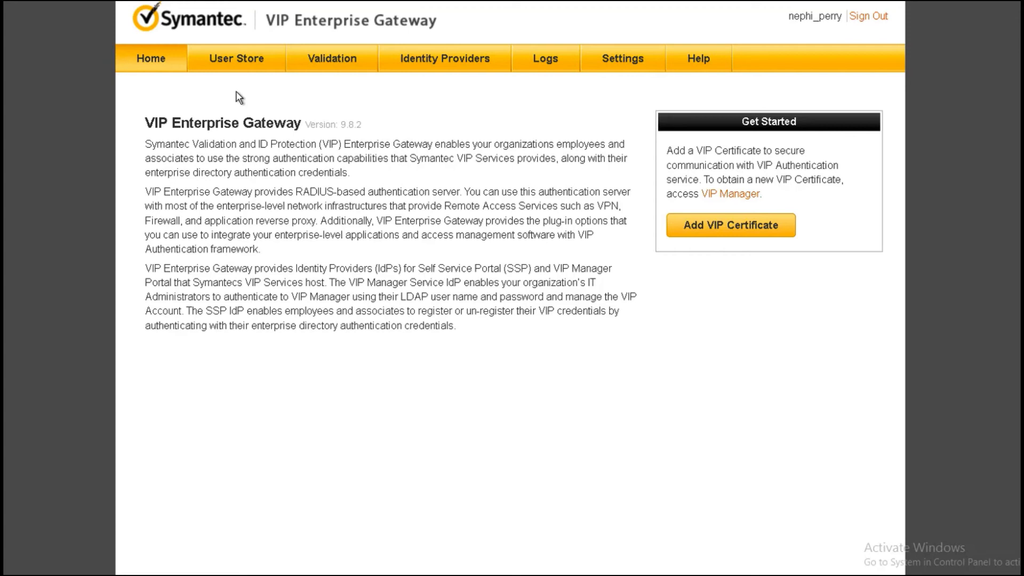
# - Open the User Store section of VIP Enterprise Gateway
pyautogui.click(233, 63)
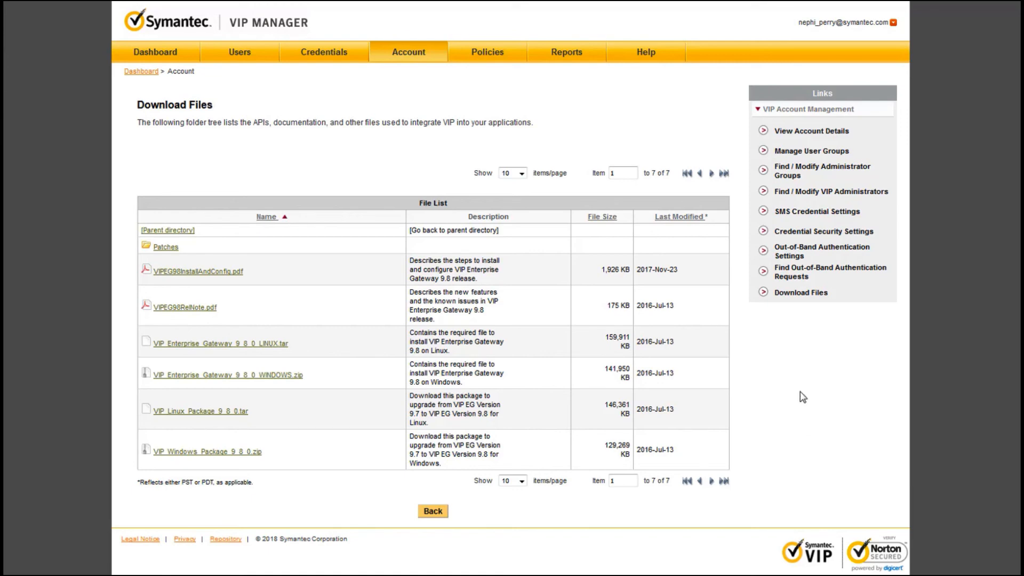
# - Browse VIP Manager's download files to the Enterprise Gateway 9.8 folder, and consult the LDAP directory synchronization chapter of its installation and configuration guide
pyautogui.click(797, 295)
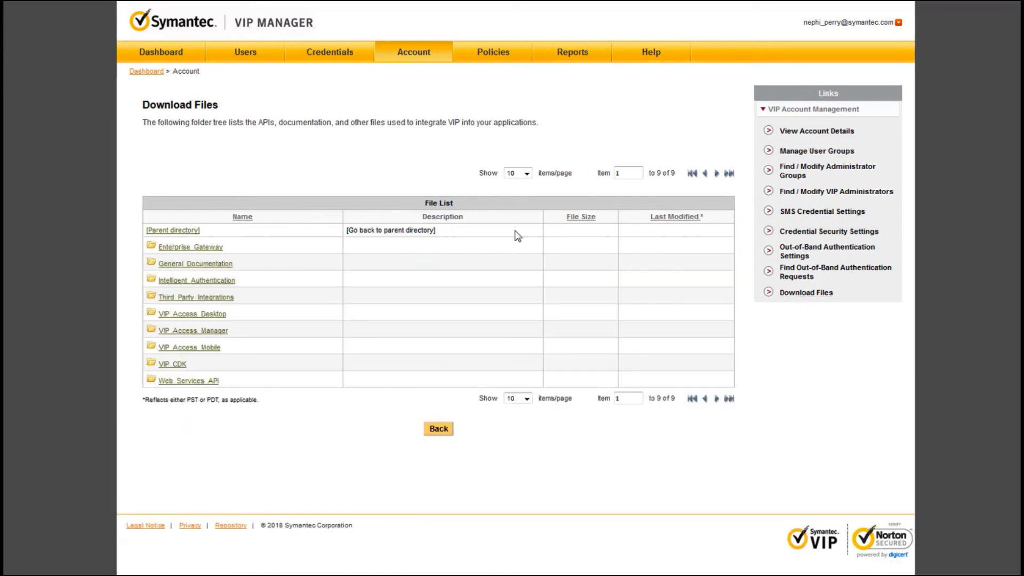
pyautogui.click(185, 250)
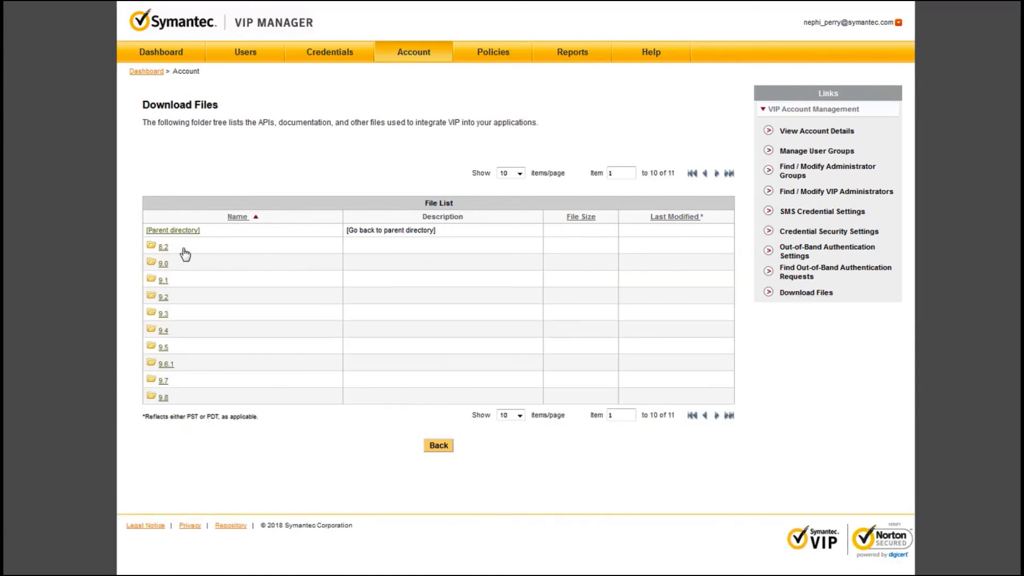
pyautogui.click(163, 398)
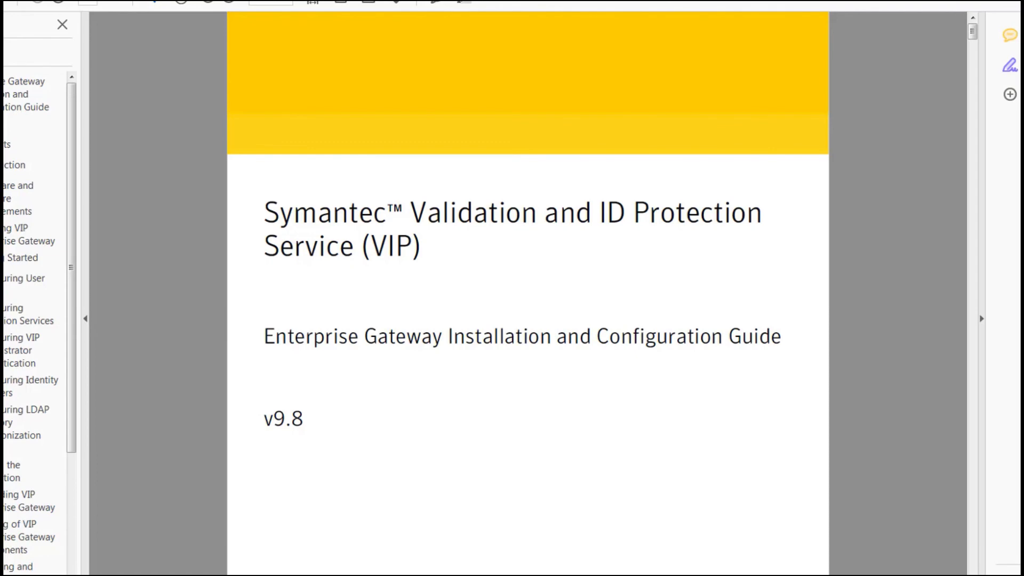
pyautogui.click(27, 423)
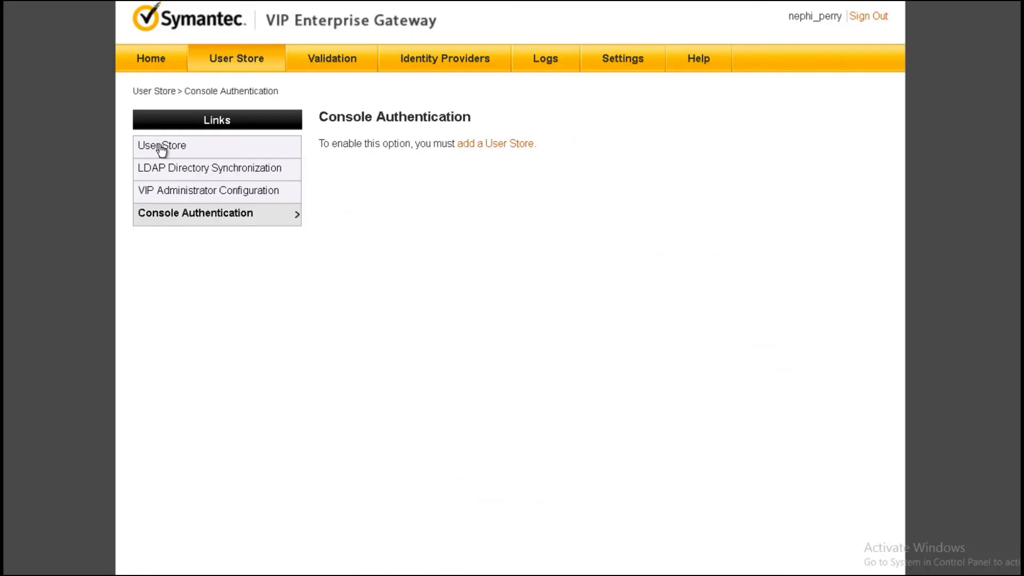
# - Review the Add User Store form in VIP Enterprise Gateway, from server and bind information through search criteria to test settings
pyautogui.click(161, 149)
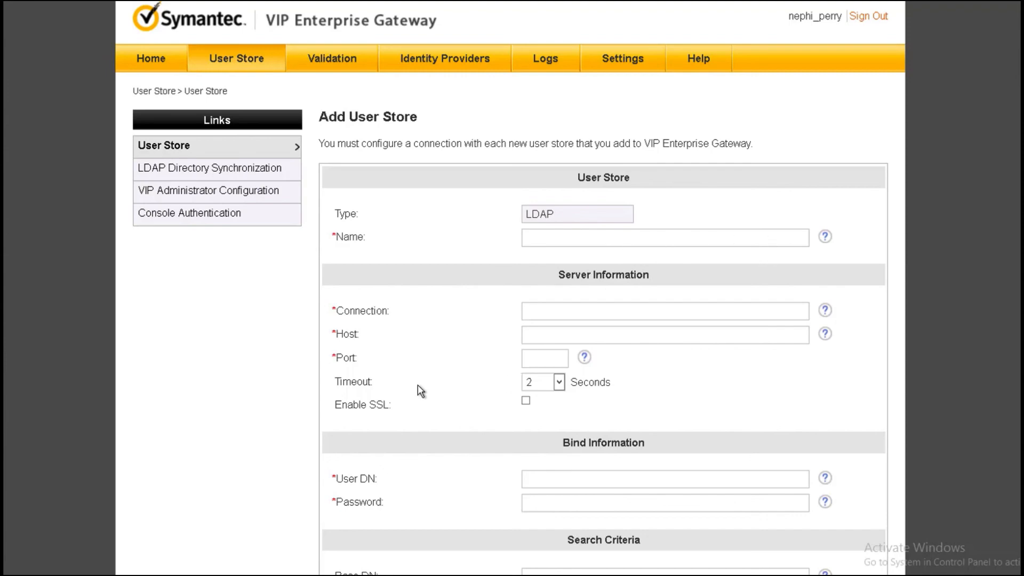
pyautogui.scroll(-2, 417, 389)
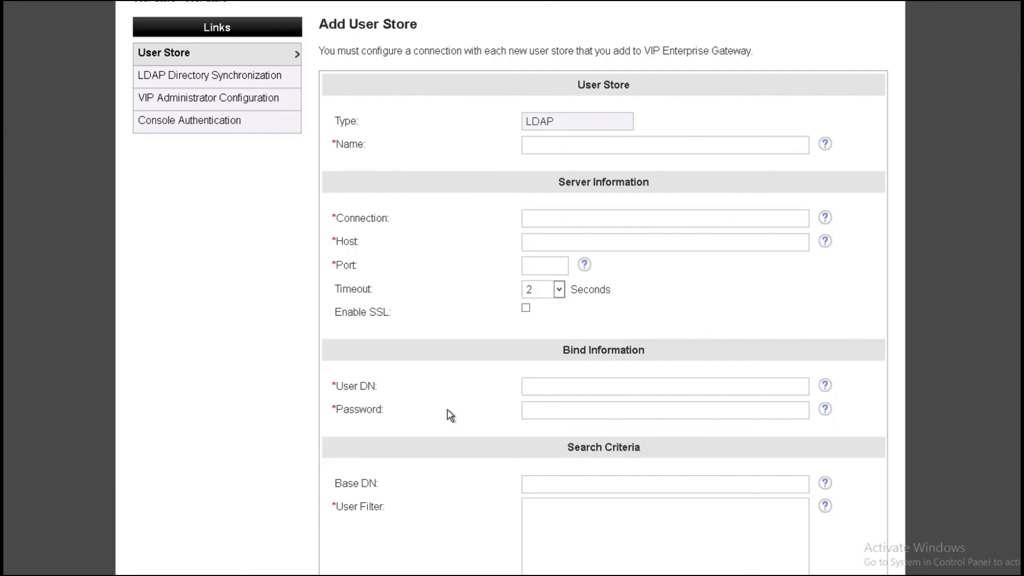
pyautogui.scroll(-2, 443, 453)
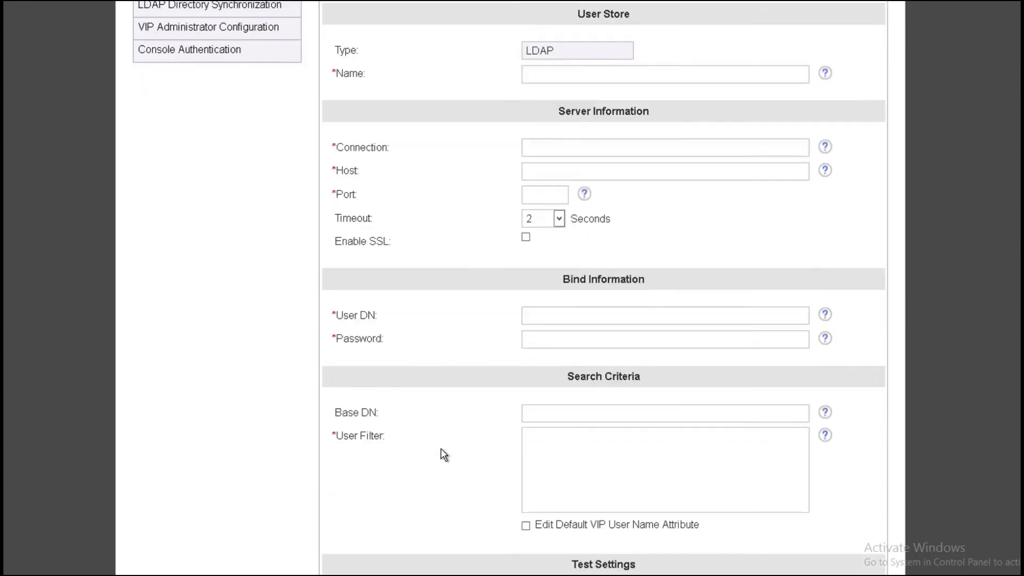
pyautogui.click(572, 420)
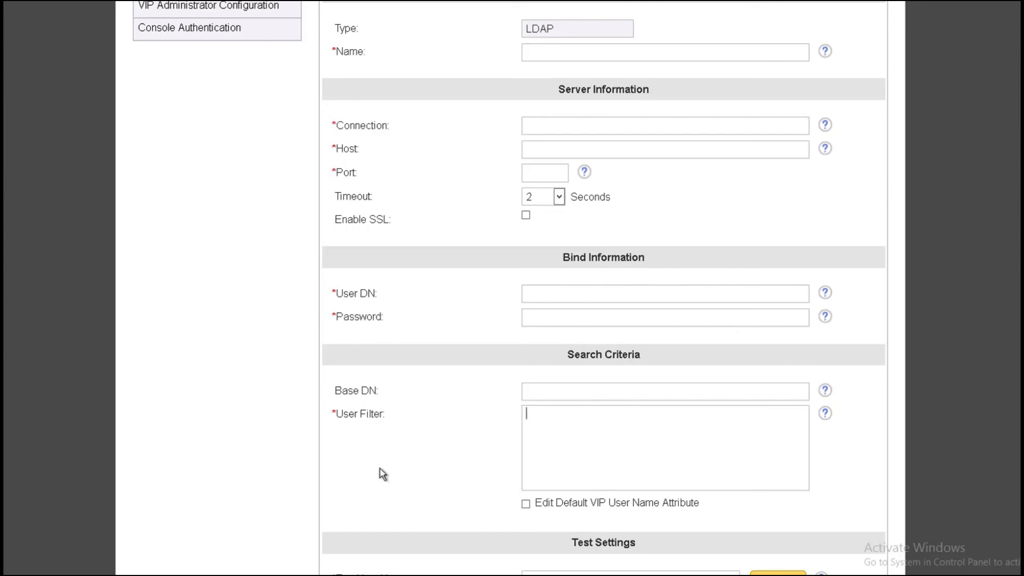
pyautogui.scroll(-2, 387, 479)
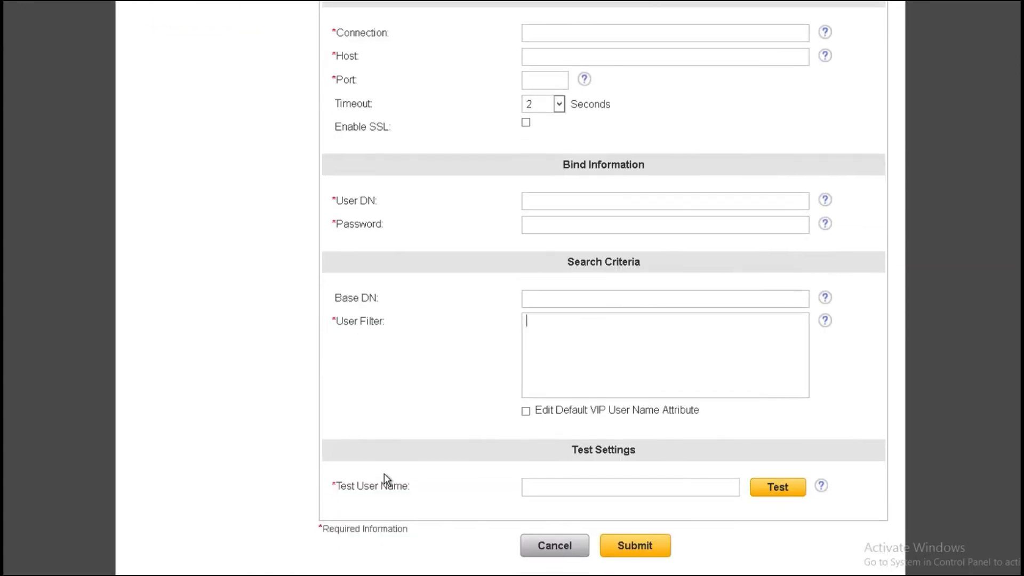
# - Leave the Add User Store form and view the LDAP Directory Synchronization page
pyautogui.scroll(2, 384, 475)
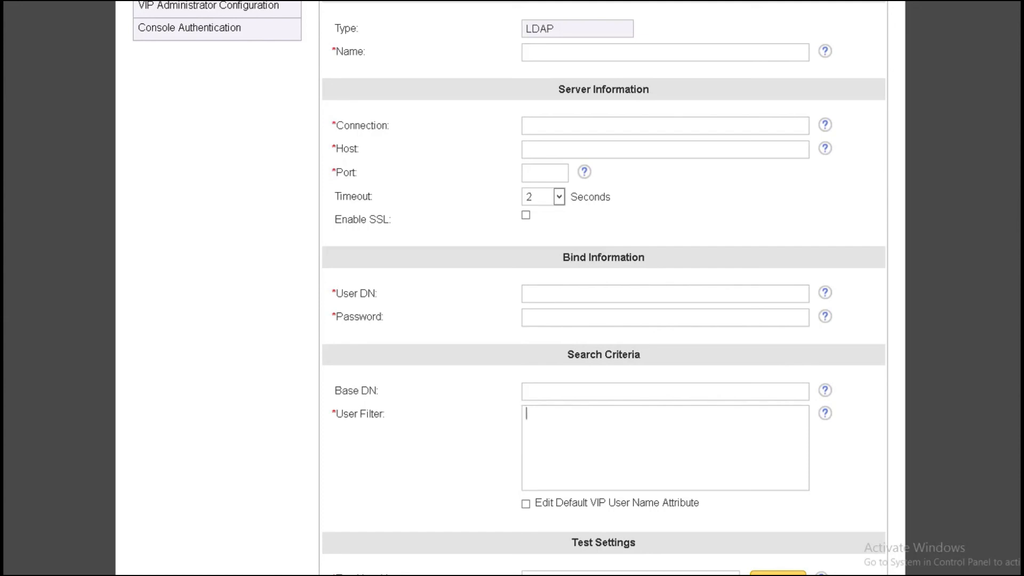
pyautogui.scroll(4, 199, 171)
pyautogui.click(200, 172)
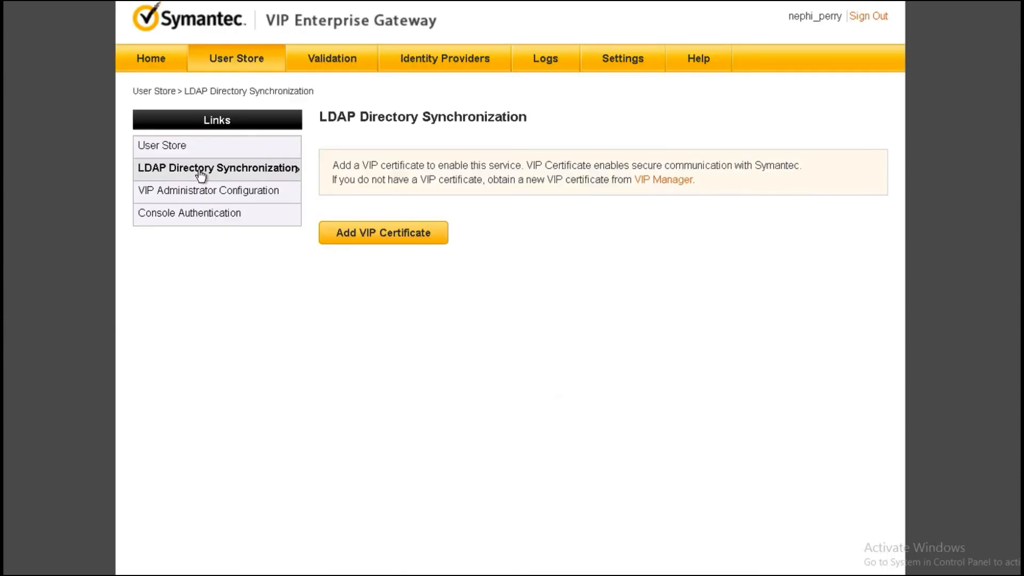